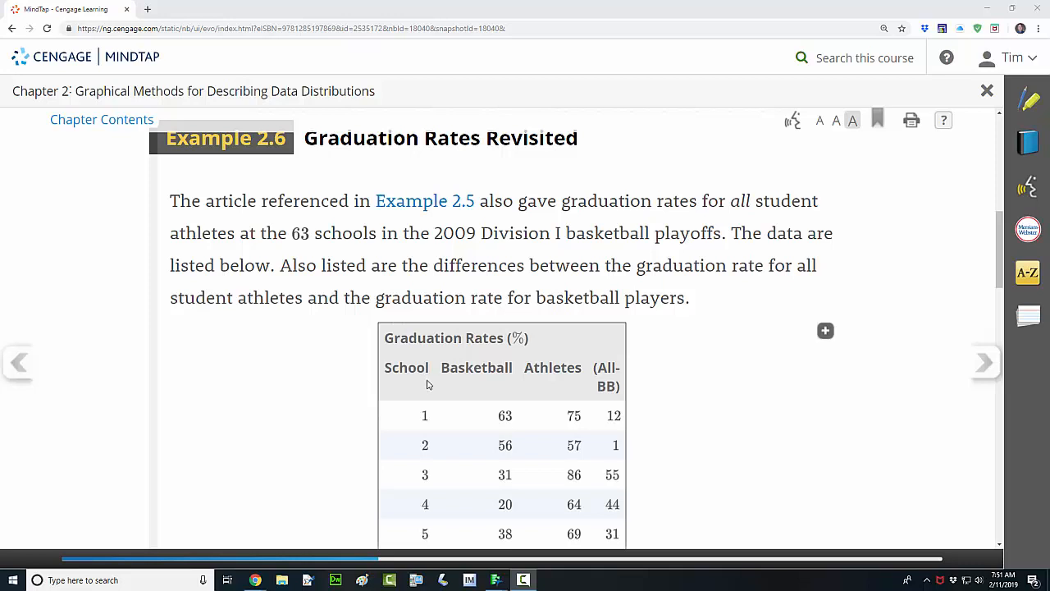
Read the Example 2.6 introduction on graduation rates and switch from the browser to the ex02-06 data table in JMP
left_click_drag(392, 235, 725, 237)
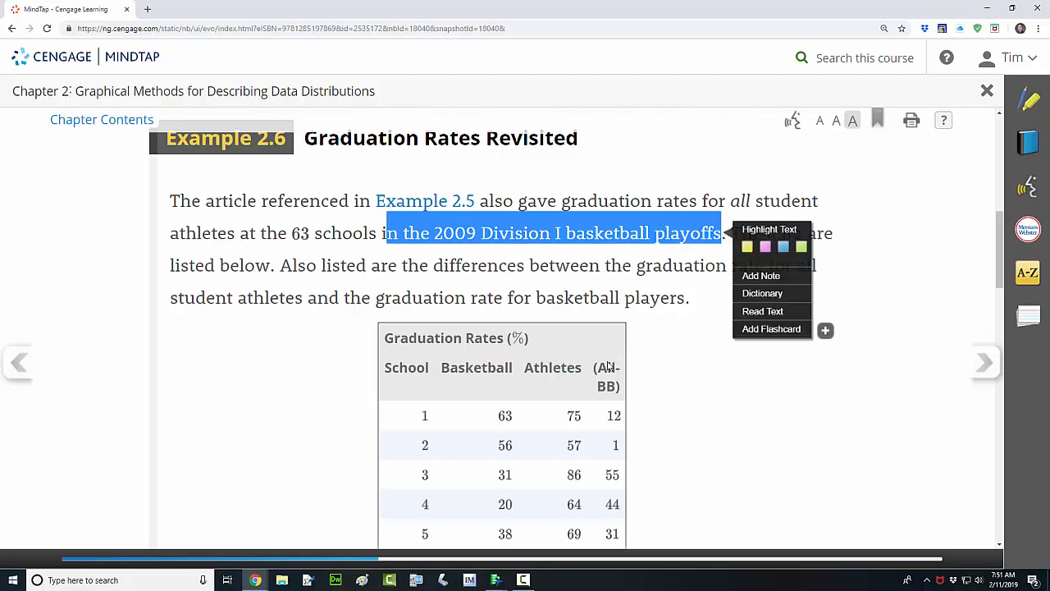
left_click(259, 315)
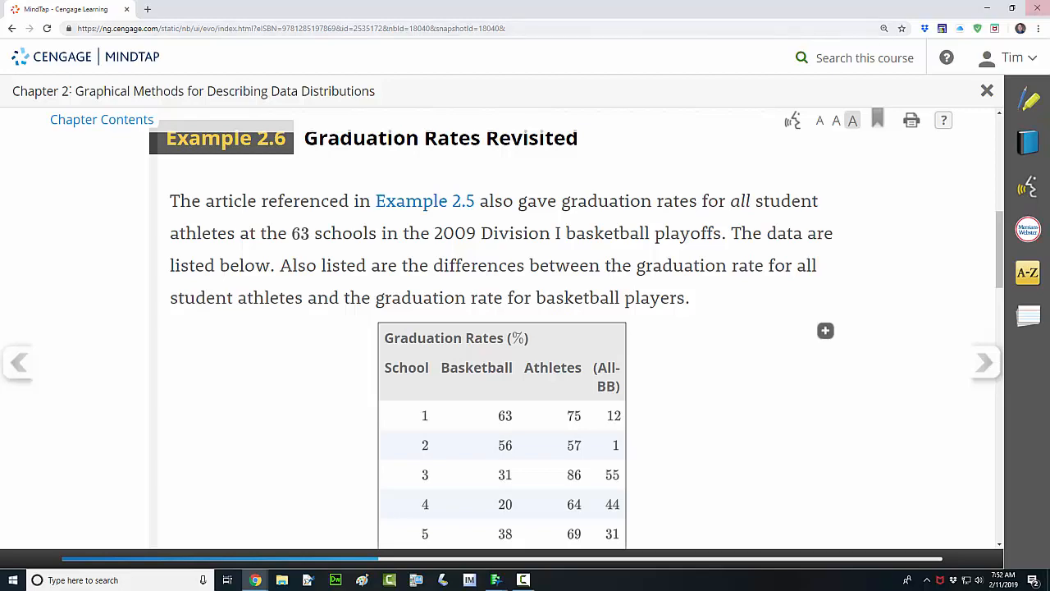
left_click(988, 12)
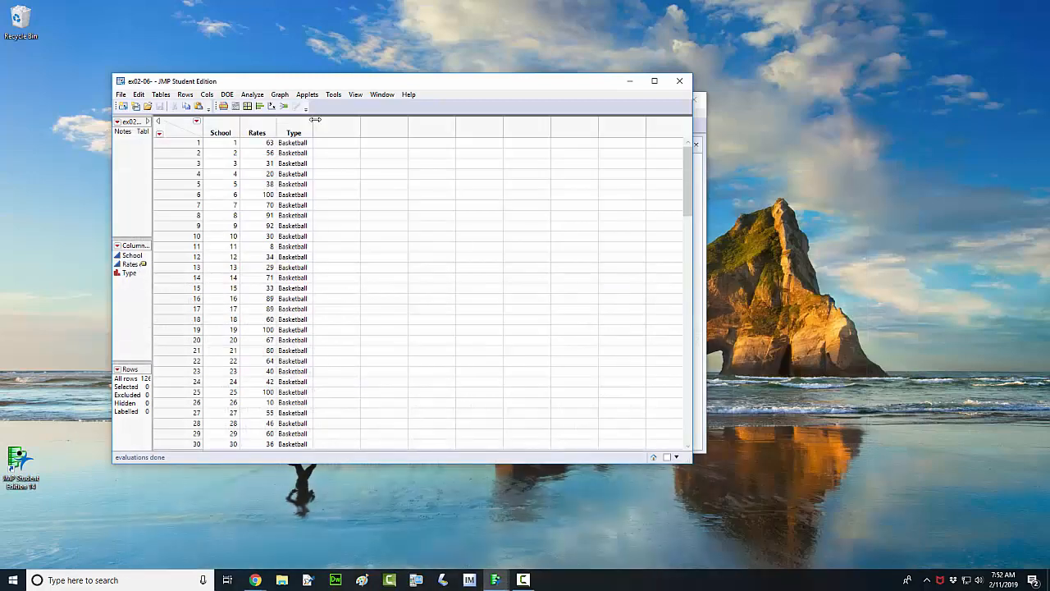
Examine the School, Rates and Type rows of the data table, including where Basketball changes to Athletes
left_click_drag(338, 84, 388, 97)
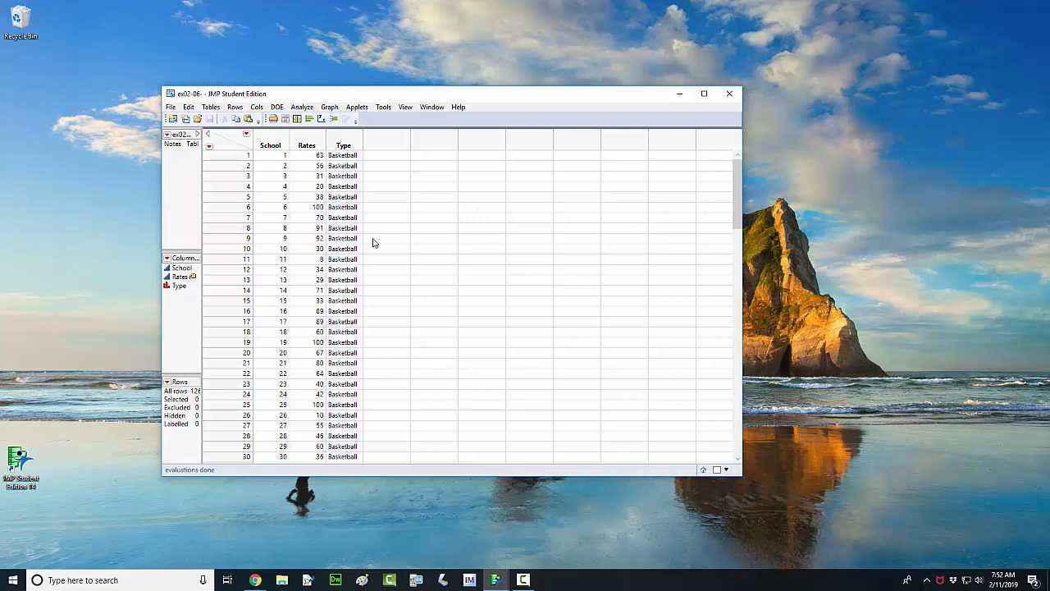
scroll(369, 283, "down", 6)
scroll(369, 283, "down", 14)
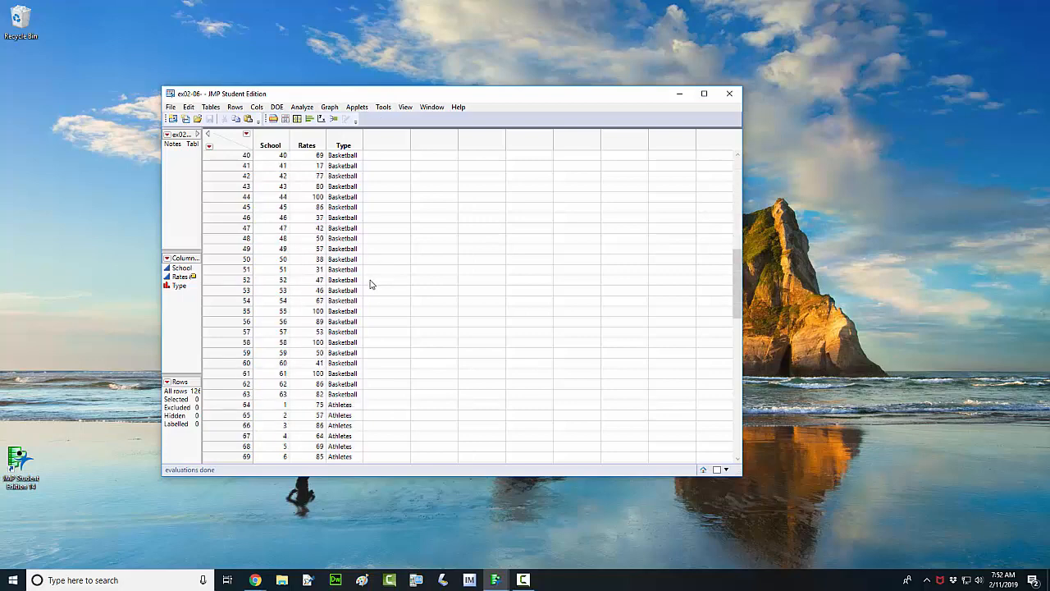
scroll(369, 283, "up", 10)
scroll(369, 283, "up", 10)
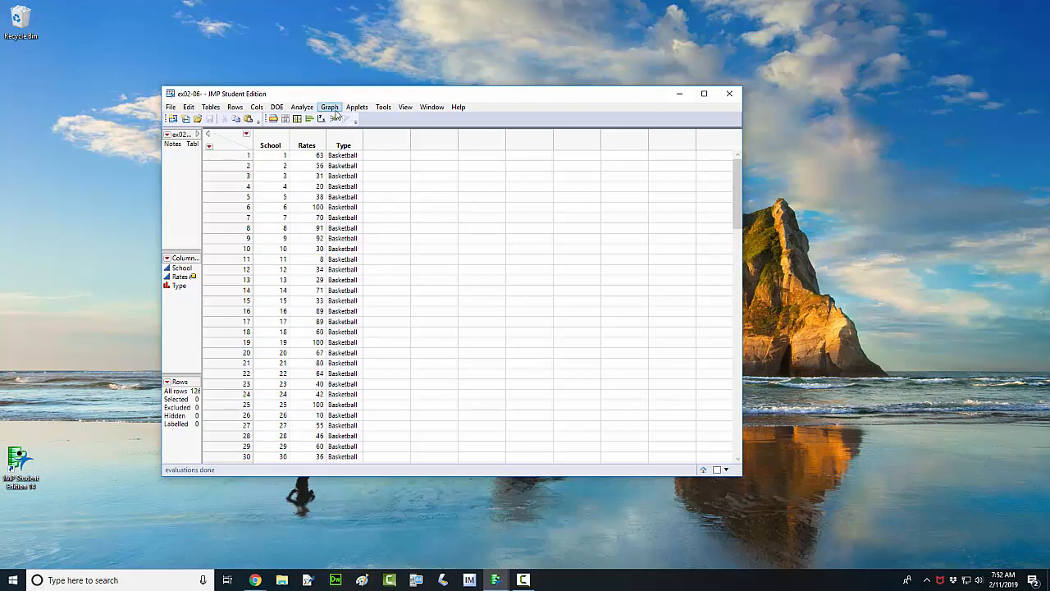
Build a histogram in Graph Builder with Rates on the X axis and Type on the Y axis
left_click(331, 109)
left_click(343, 120)
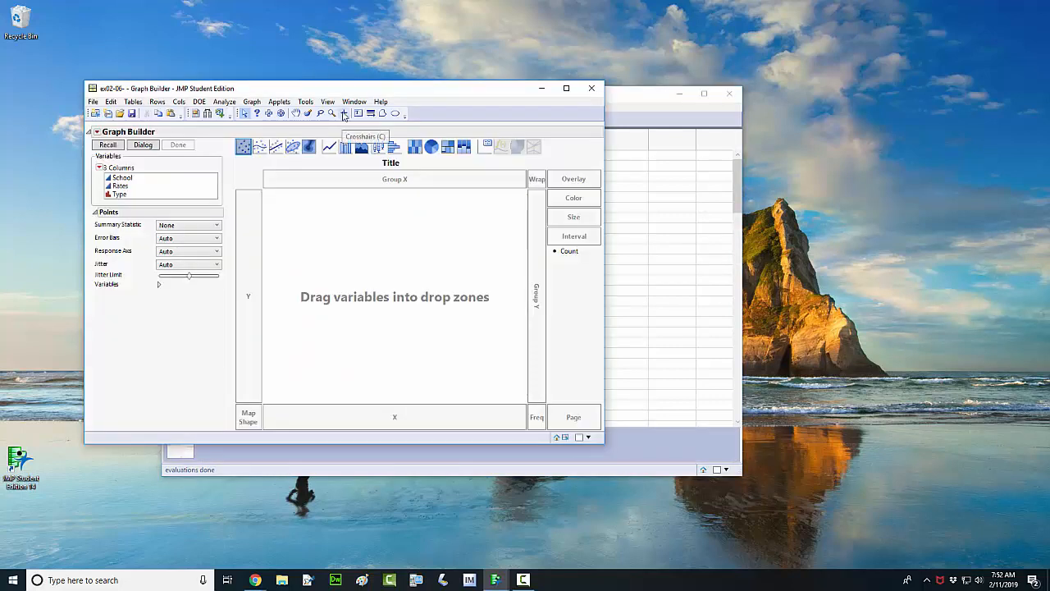
left_click_drag(335, 94, 449, 104)
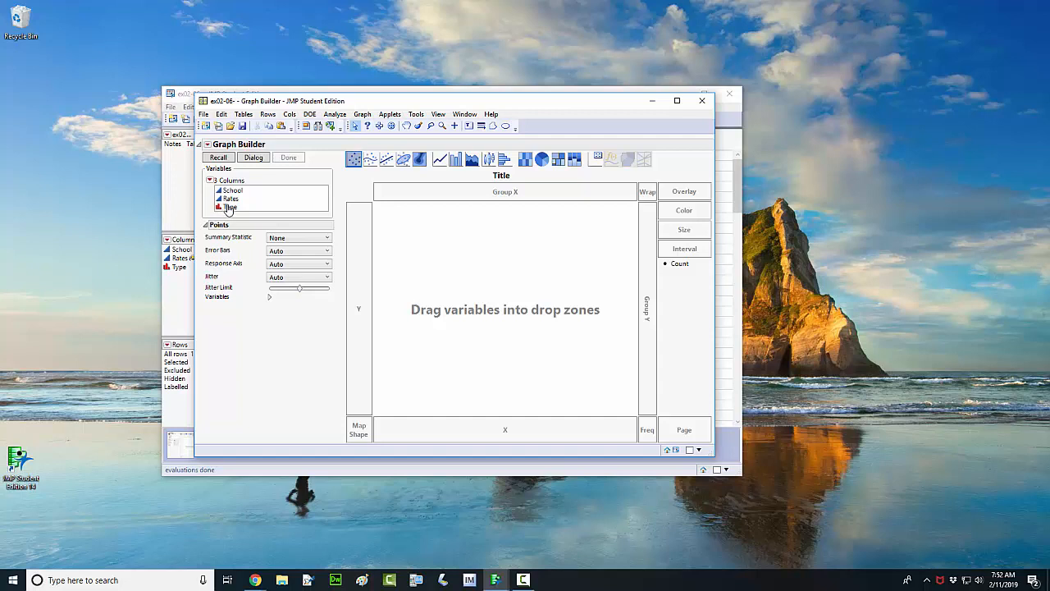
left_click_drag(228, 206, 358, 278)
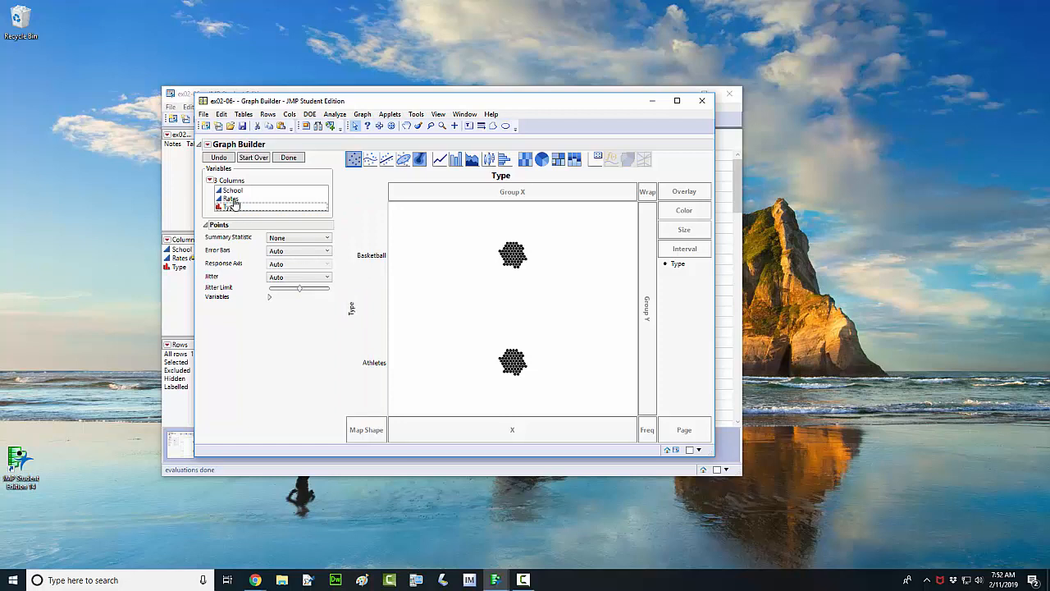
left_click_drag(233, 203, 450, 435)
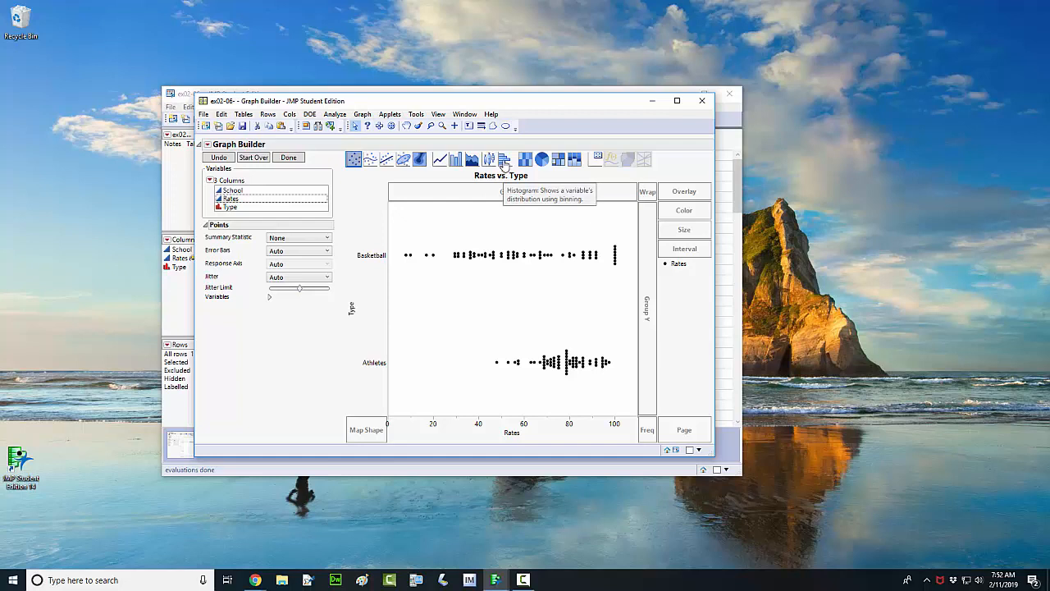
left_click(504, 160)
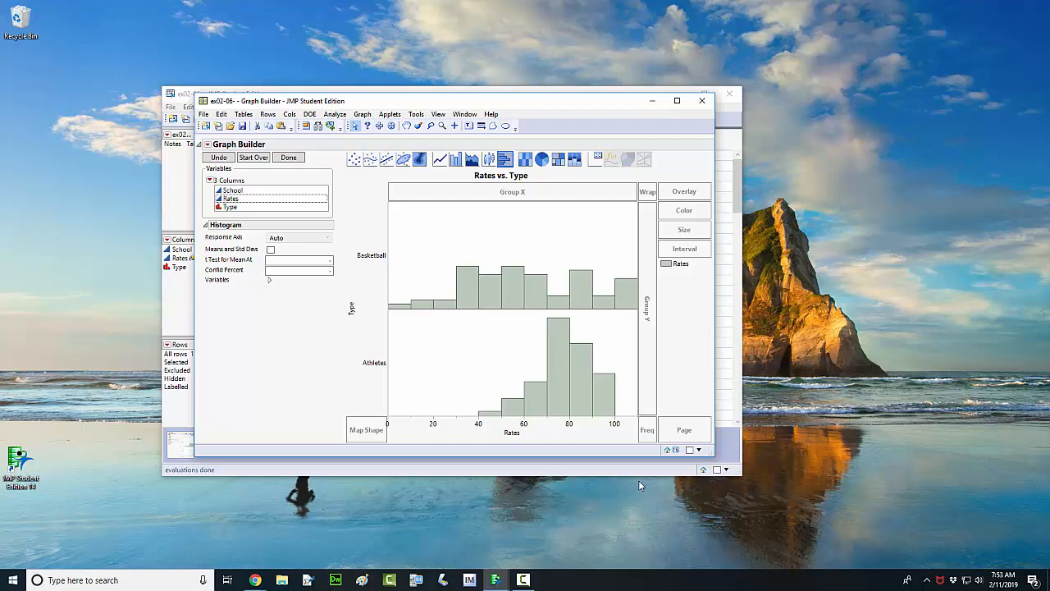
Look through the available options for the Rates by Type histogram, then close its Graph Builder window
right_click(466, 306)
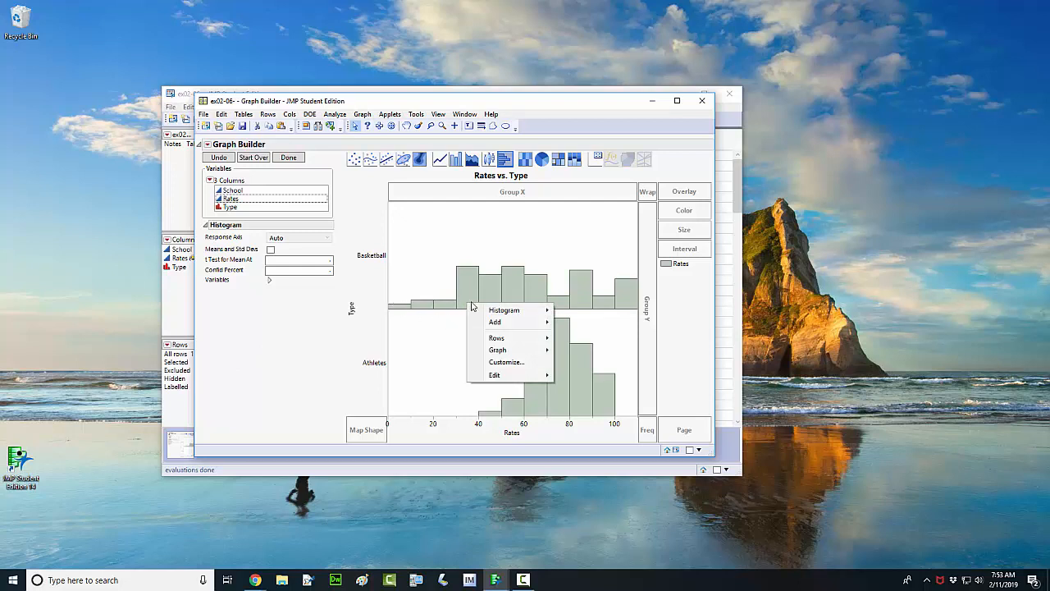
mouse_move(482, 315)
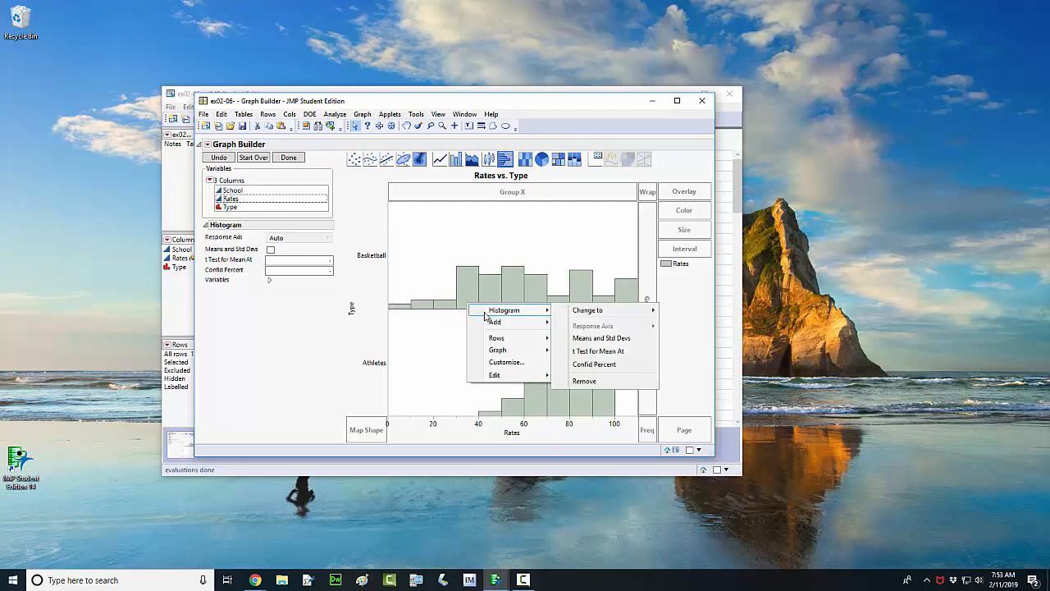
mouse_move(567, 315)
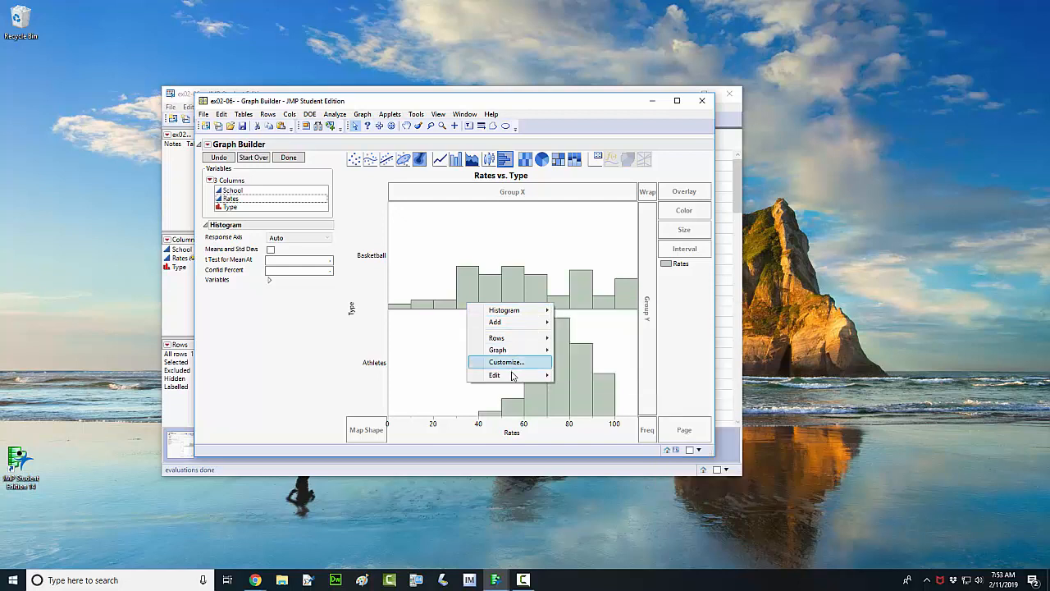
mouse_move(511, 377)
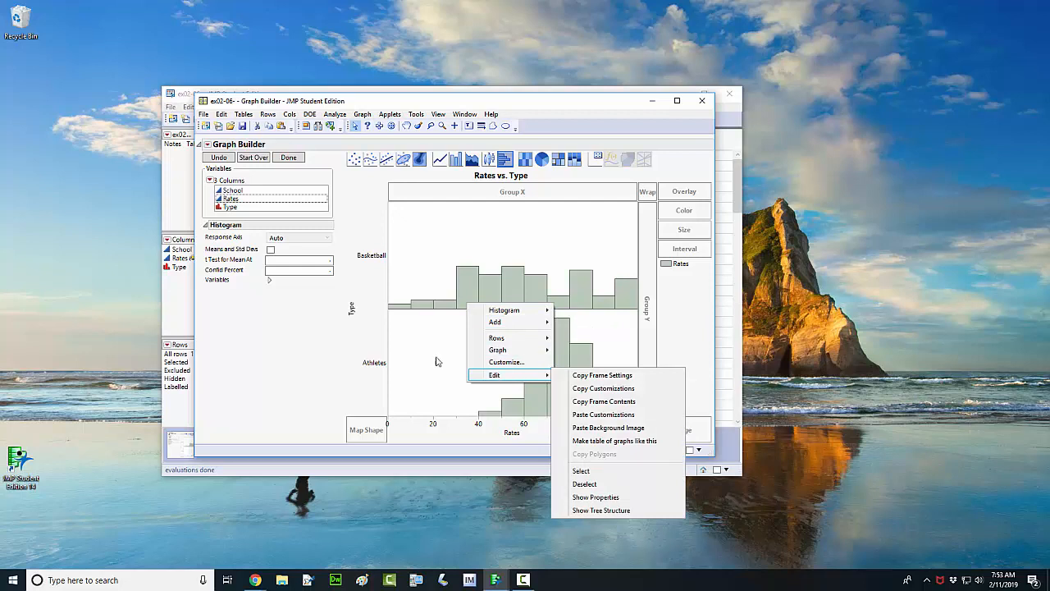
left_click(279, 238)
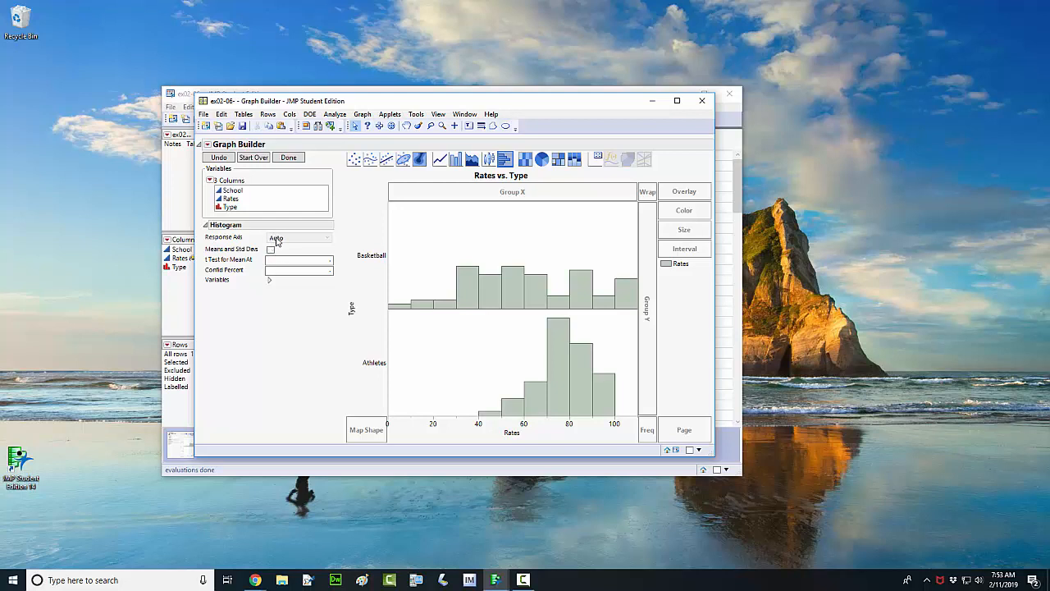
right_click(492, 296)
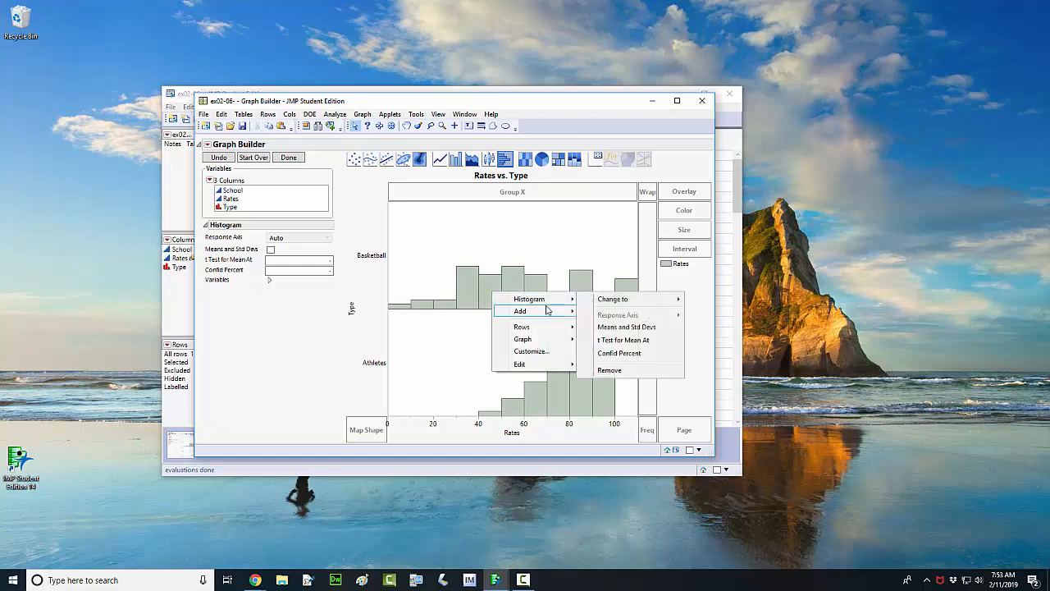
mouse_move(599, 303)
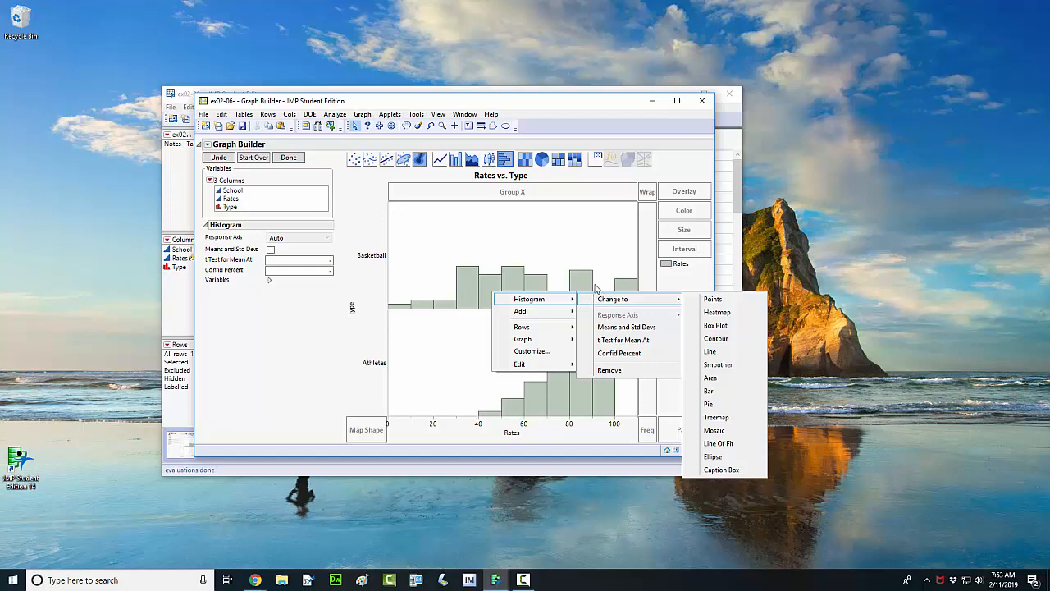
left_click(702, 103)
left_click(701, 104)
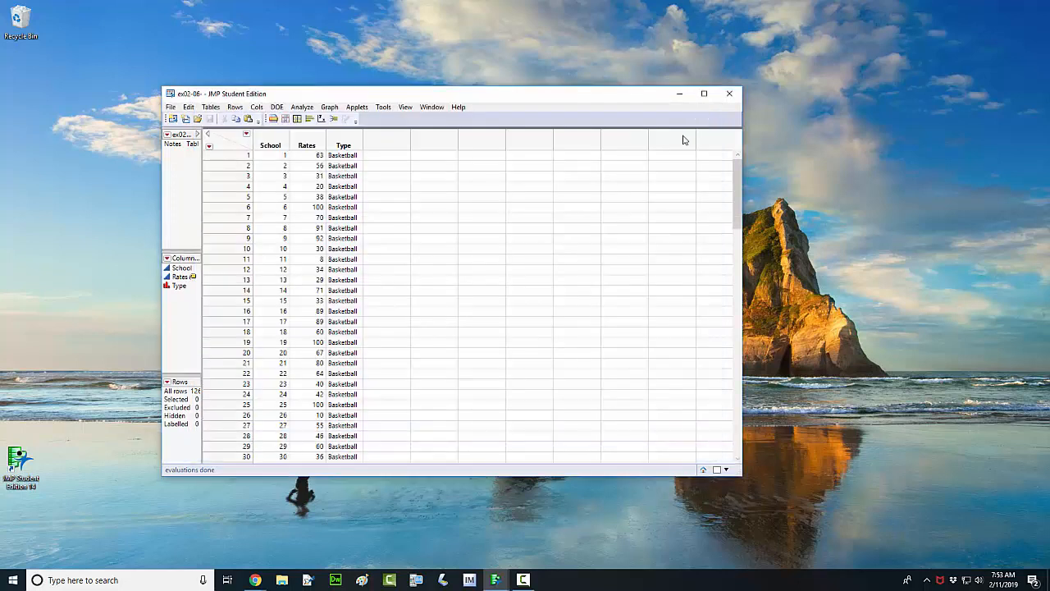
left_click(302, 107)
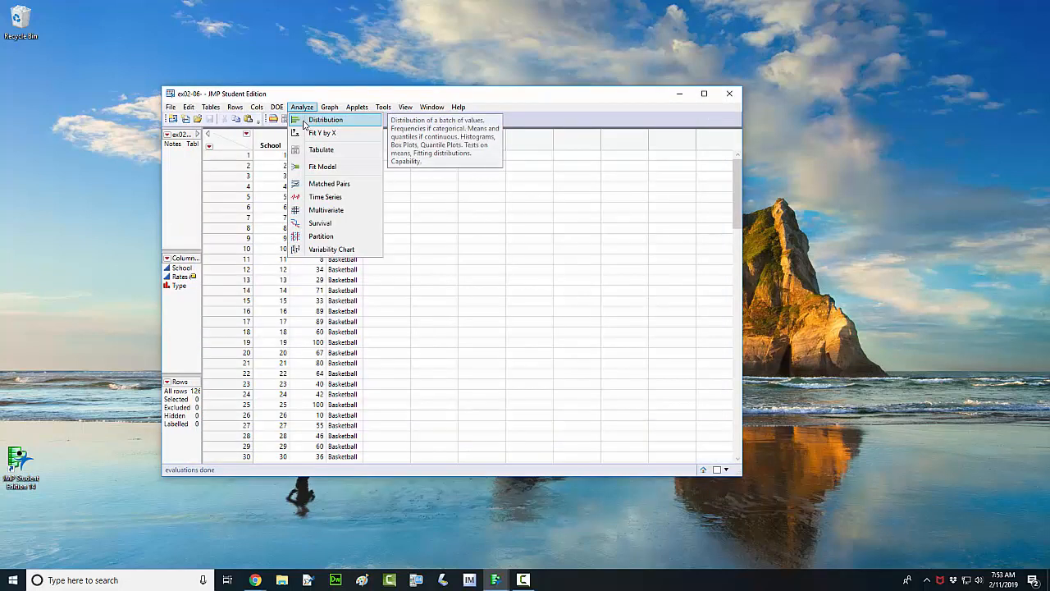
left_click(325, 120)
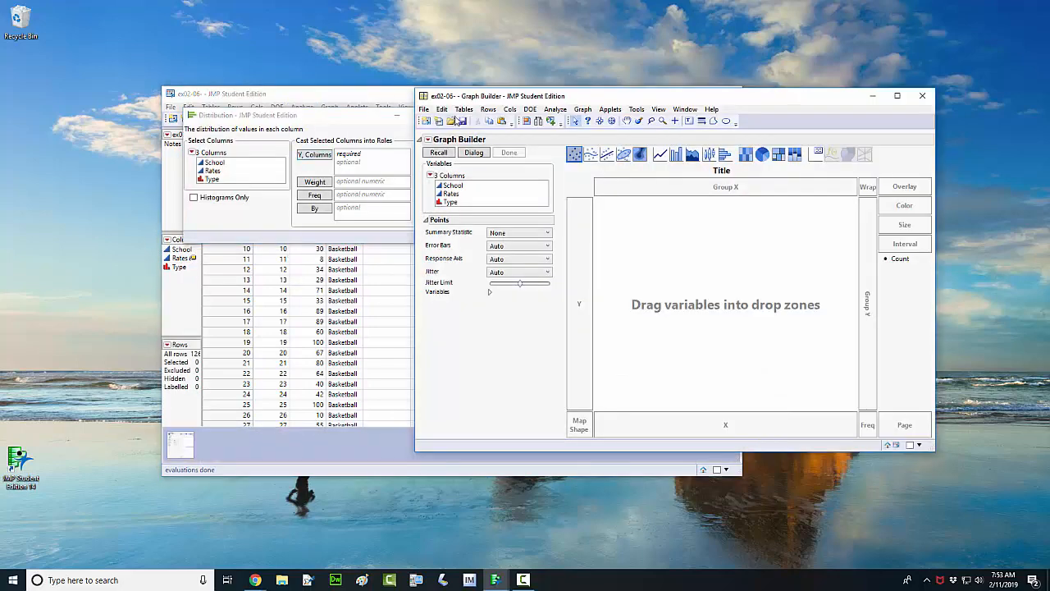
left_click(922, 95)
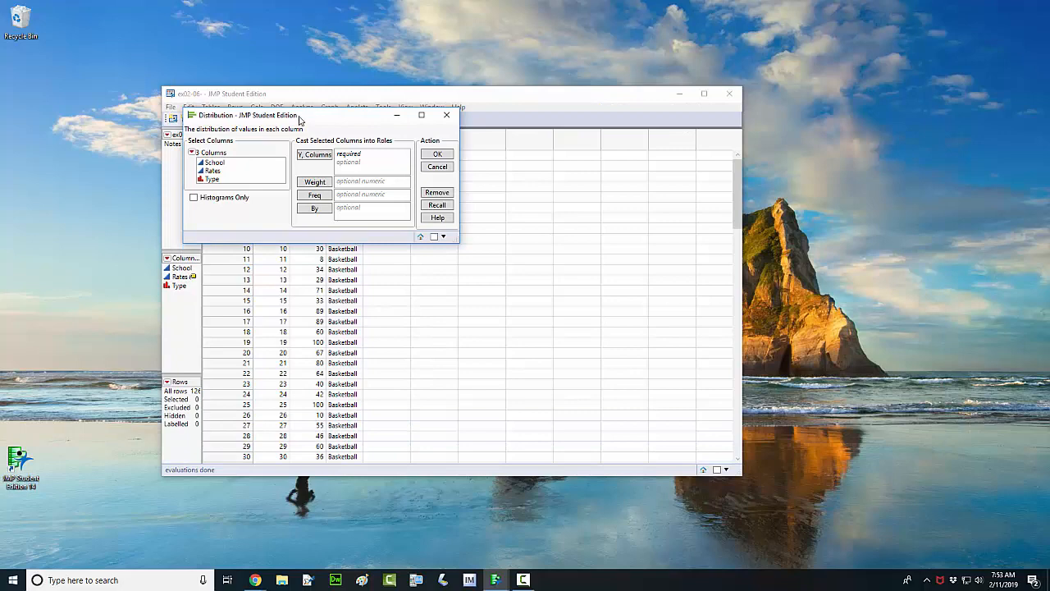
left_click_drag(300, 121, 365, 162)
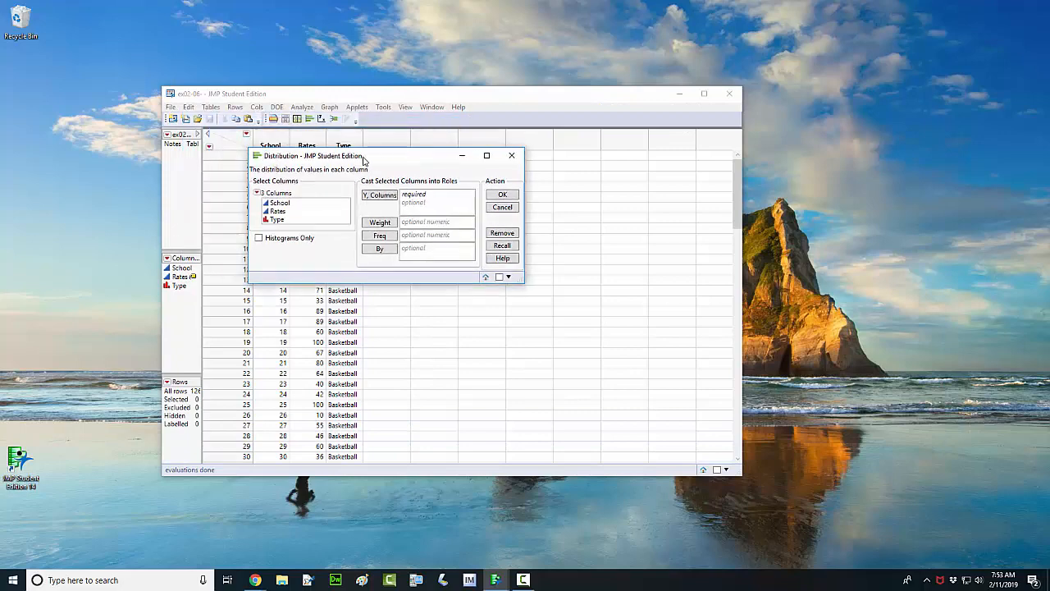
left_click(514, 157)
Run a Distribution analysis with Rates as the Y column, separated by Type
left_click(302, 106)
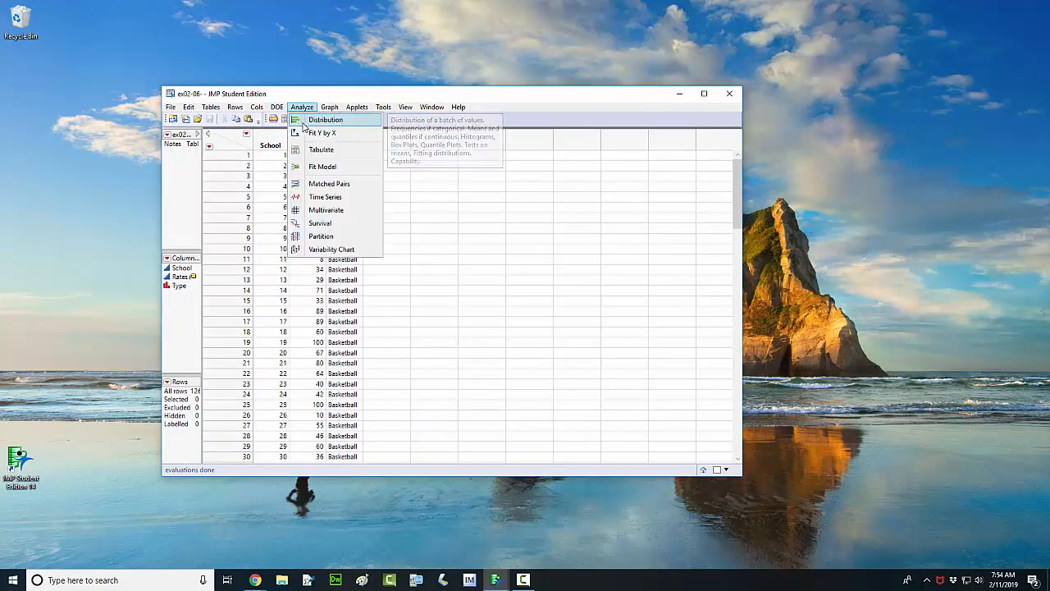
left_click(303, 122)
left_click_drag(289, 118, 389, 123)
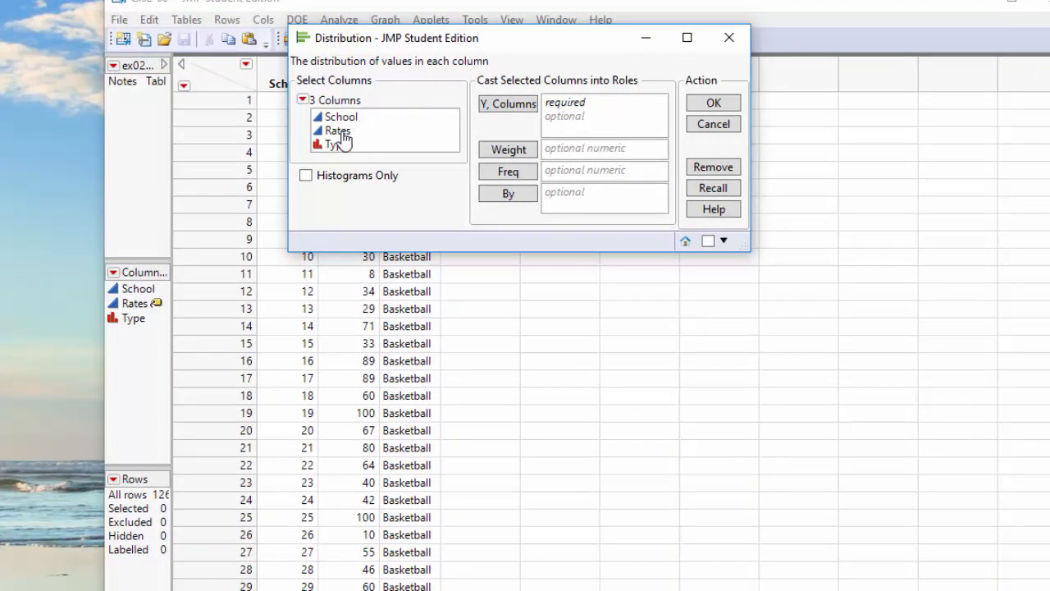
left_click_drag(341, 131, 601, 102)
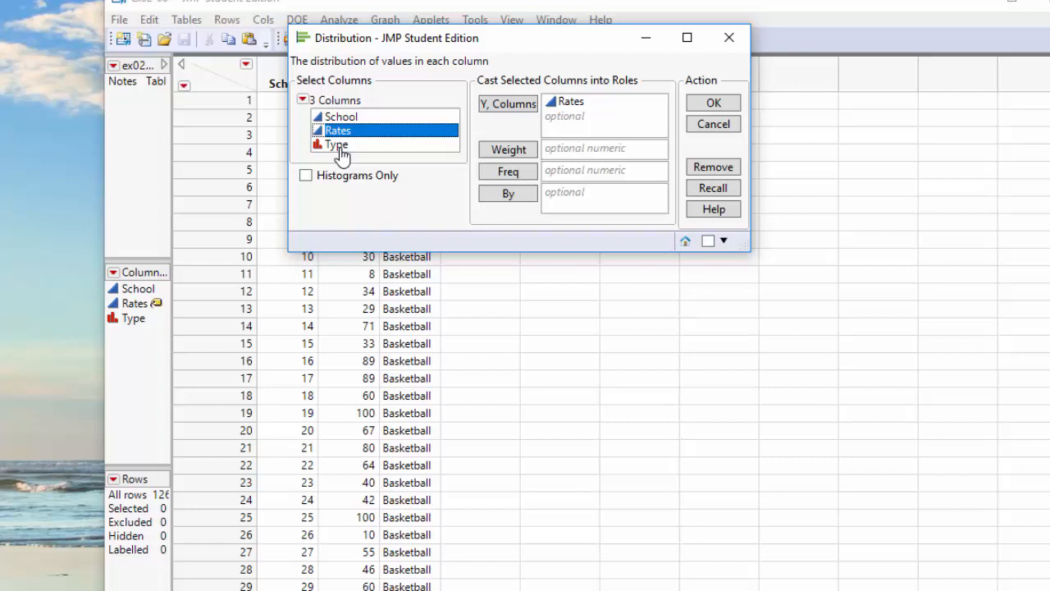
left_click_drag(341, 153, 424, 149)
left_click_drag(480, 179, 581, 201)
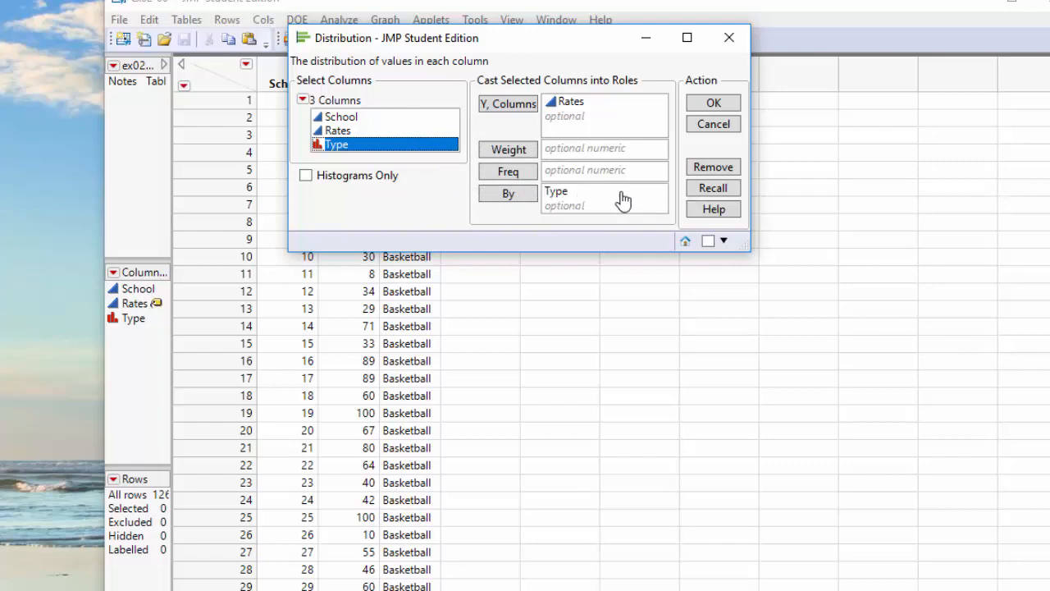
left_click(706, 111)
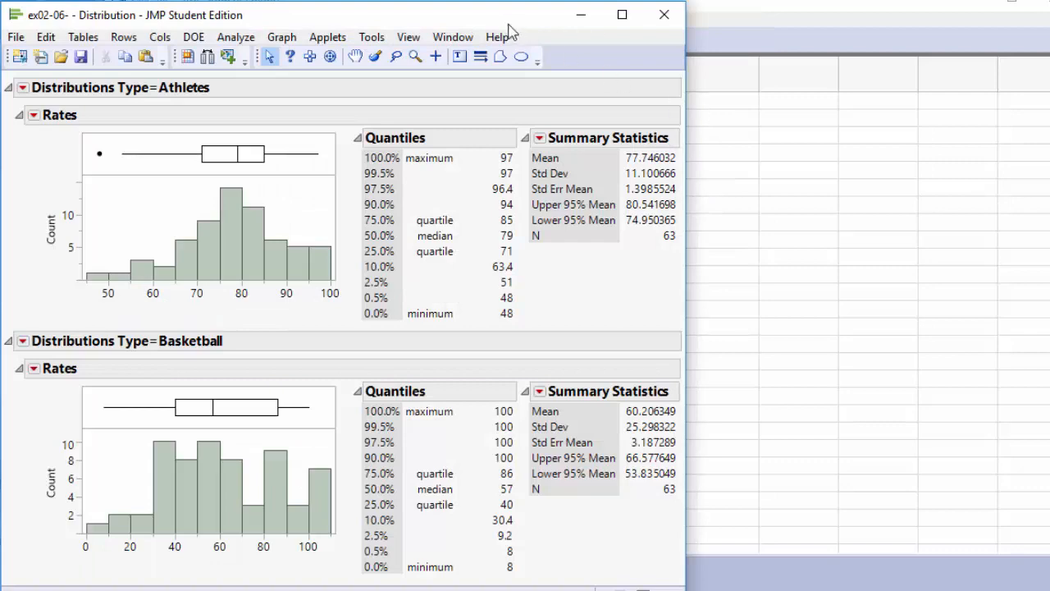
Show the counts above the bars of both the Athletes and Basketball Rates histograms
left_click_drag(504, 23, 790, 1)
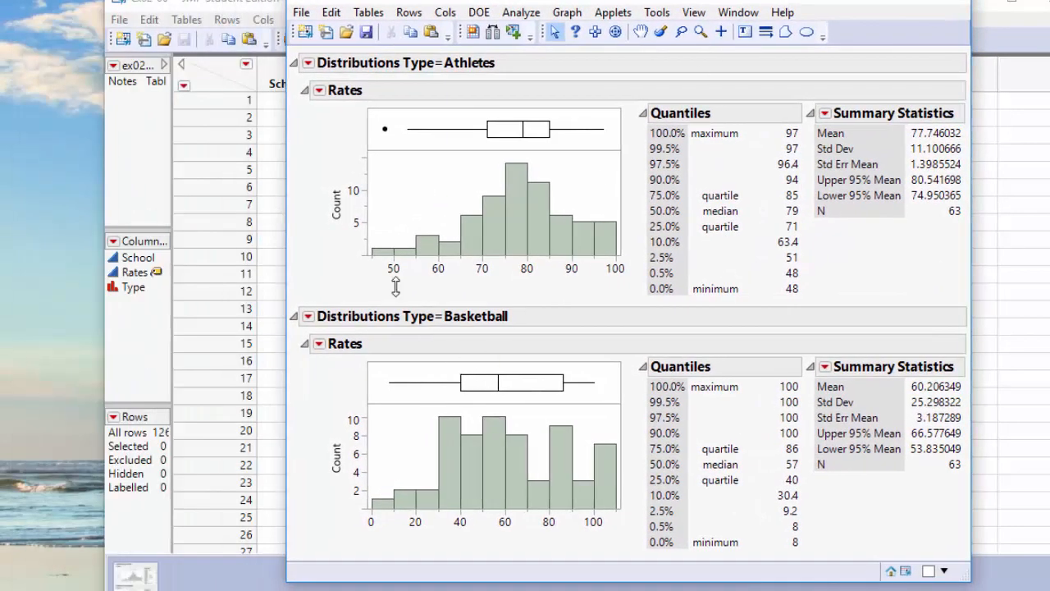
left_click(320, 92)
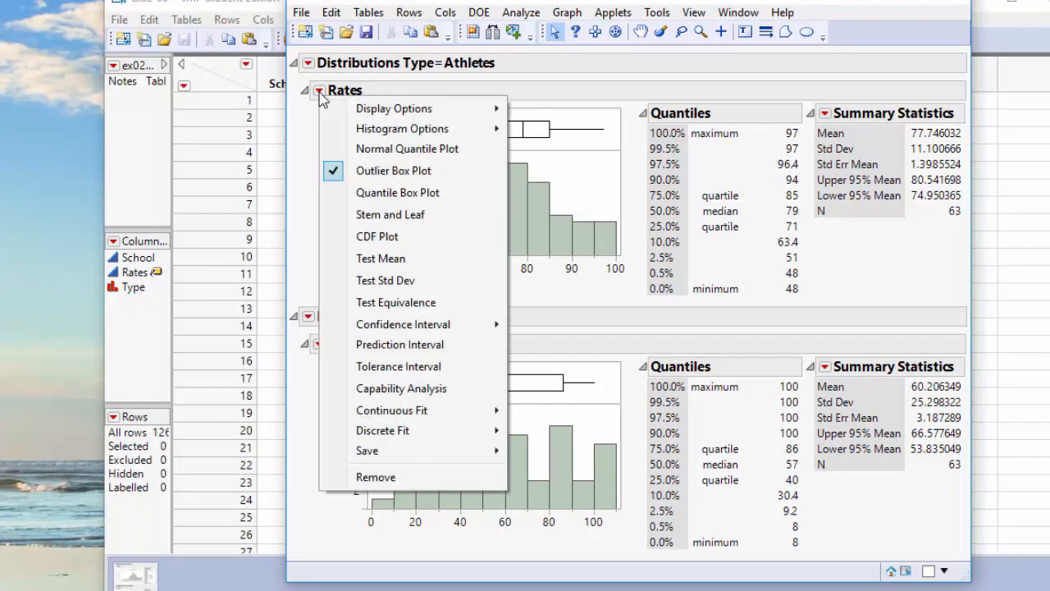
mouse_move(337, 129)
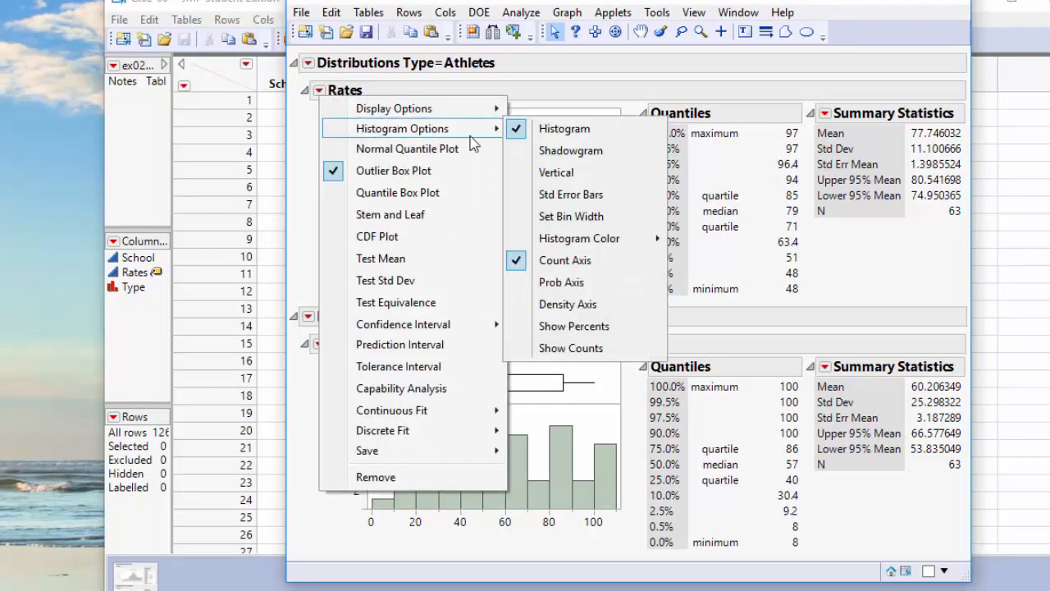
left_click(525, 349)
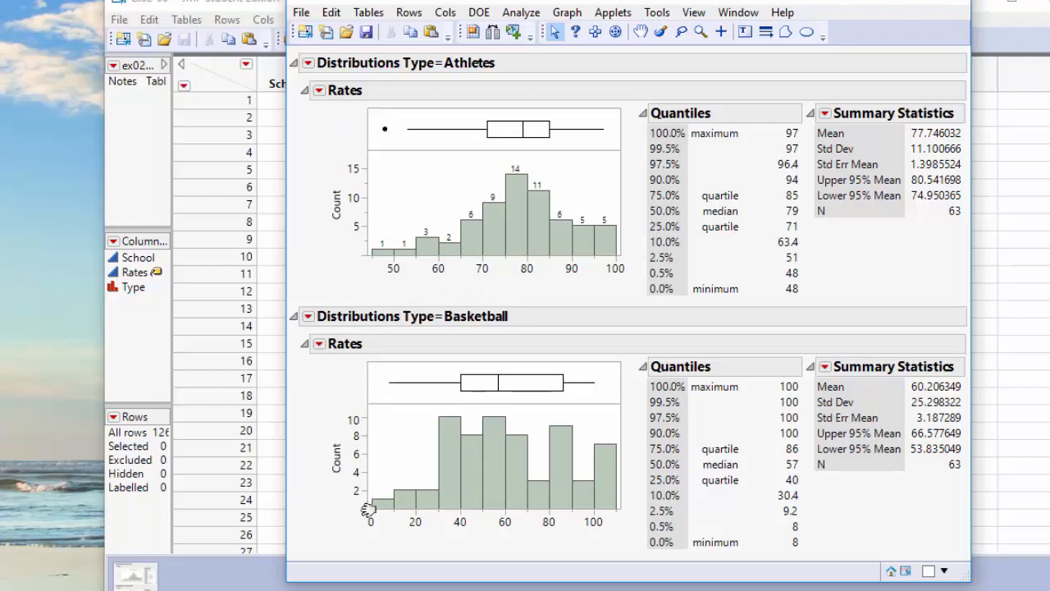
left_click(319, 345)
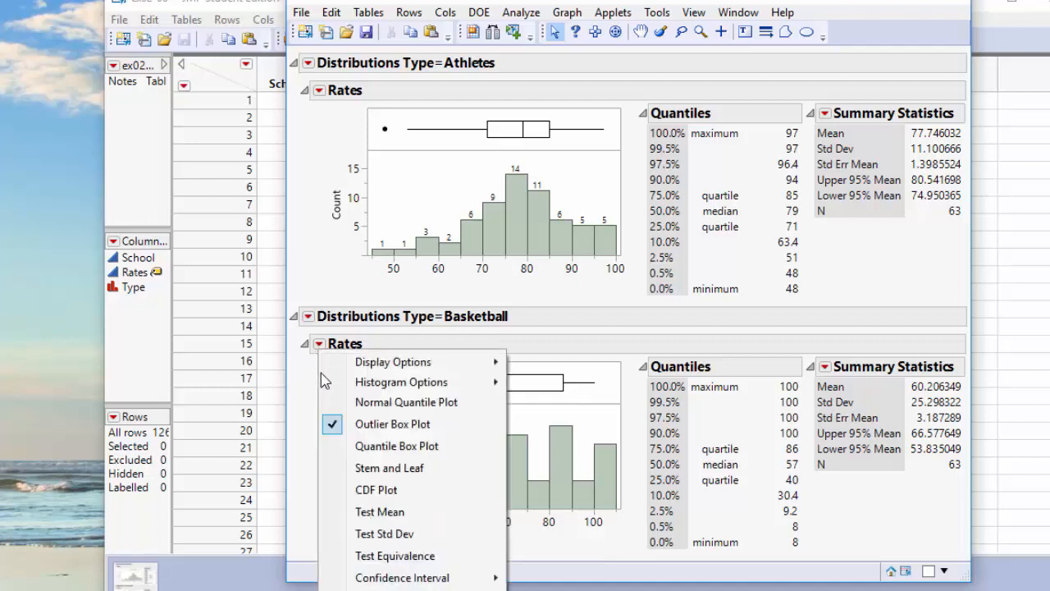
mouse_move(435, 384)
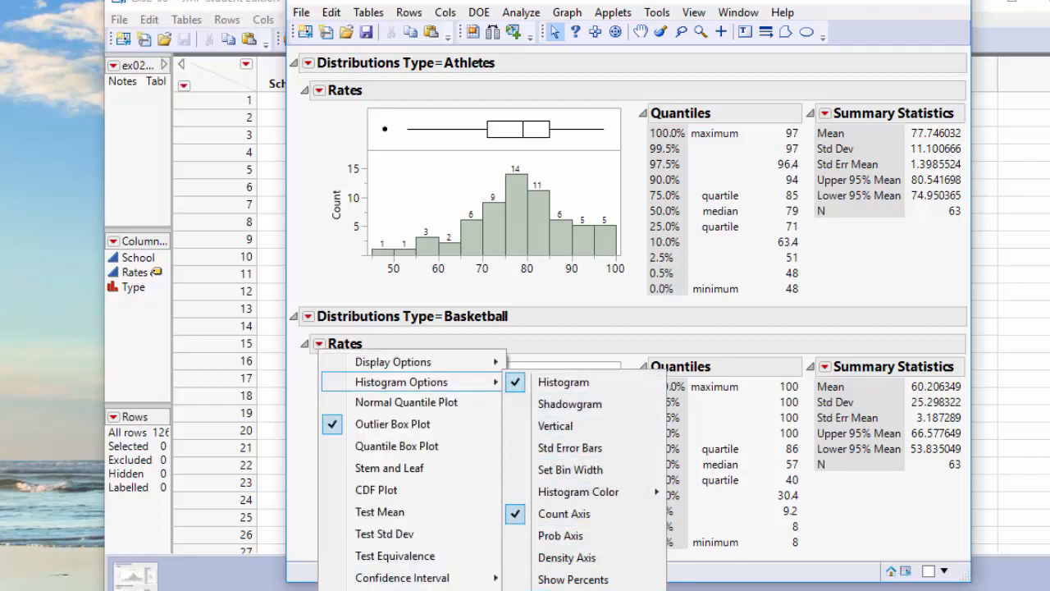
left_click(572, 590)
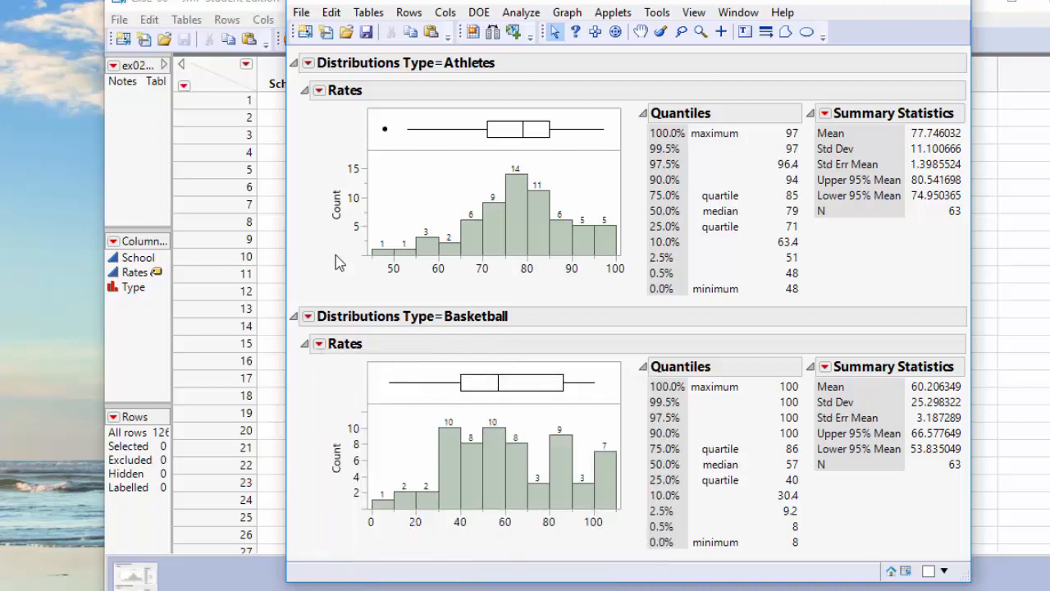
Rotate the Count axis labels of both the Athletes and Basketball histograms to horizontal
right_click(338, 213)
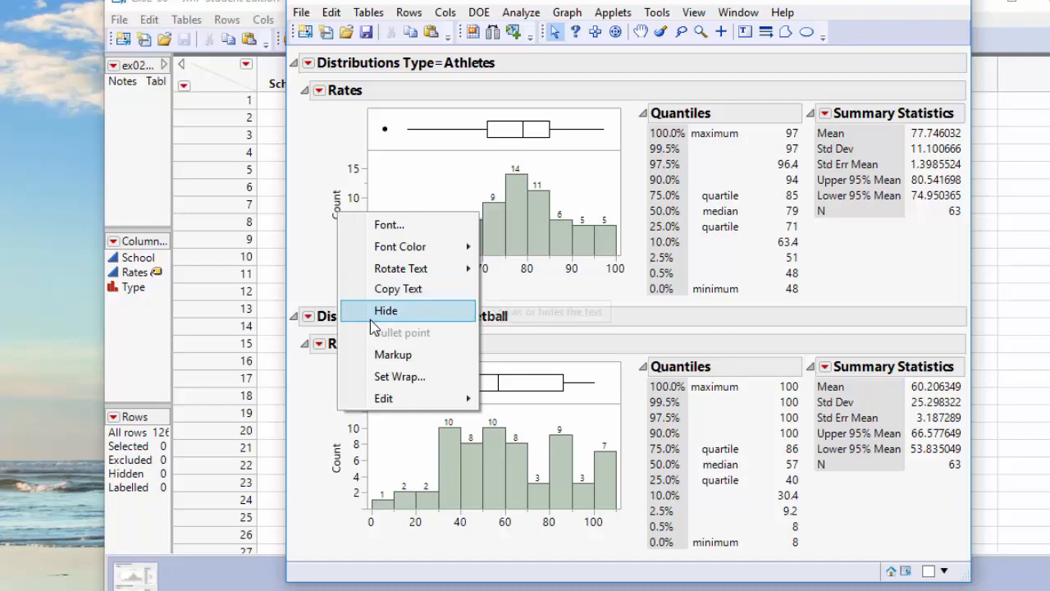
mouse_move(397, 271)
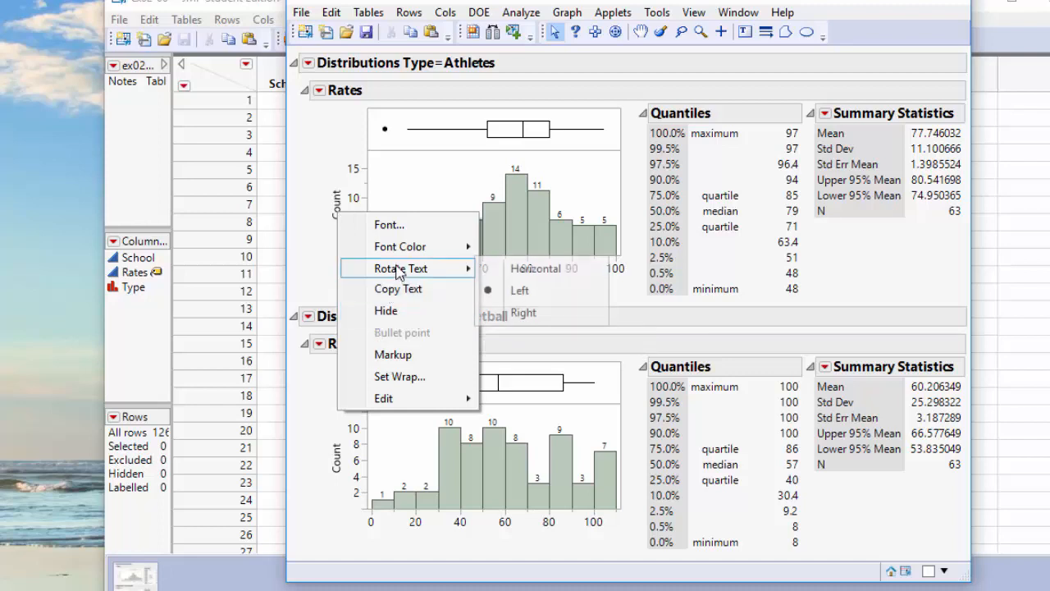
left_click(506, 274)
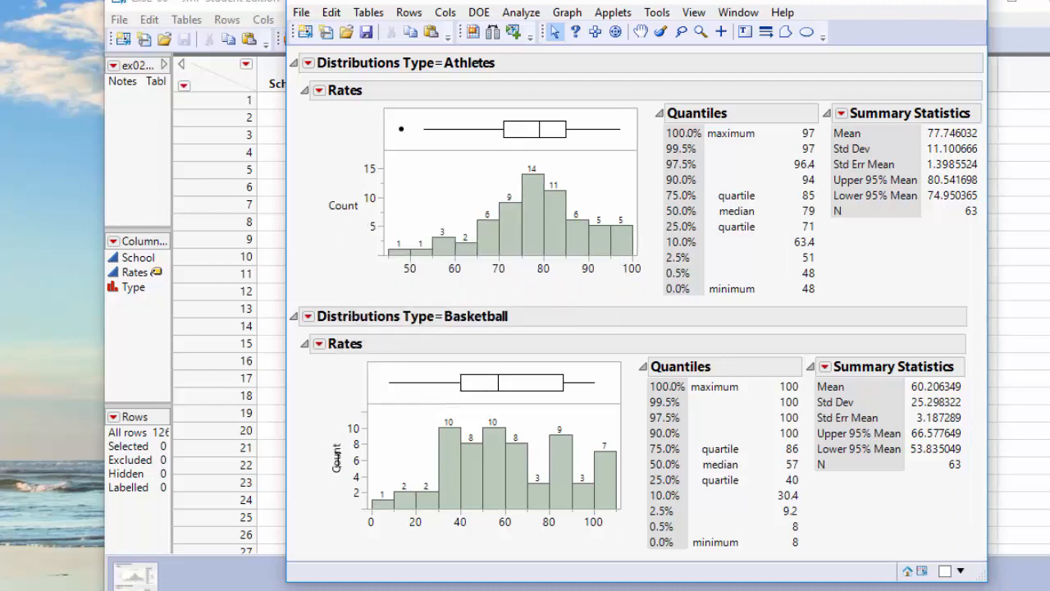
right_click(338, 461)
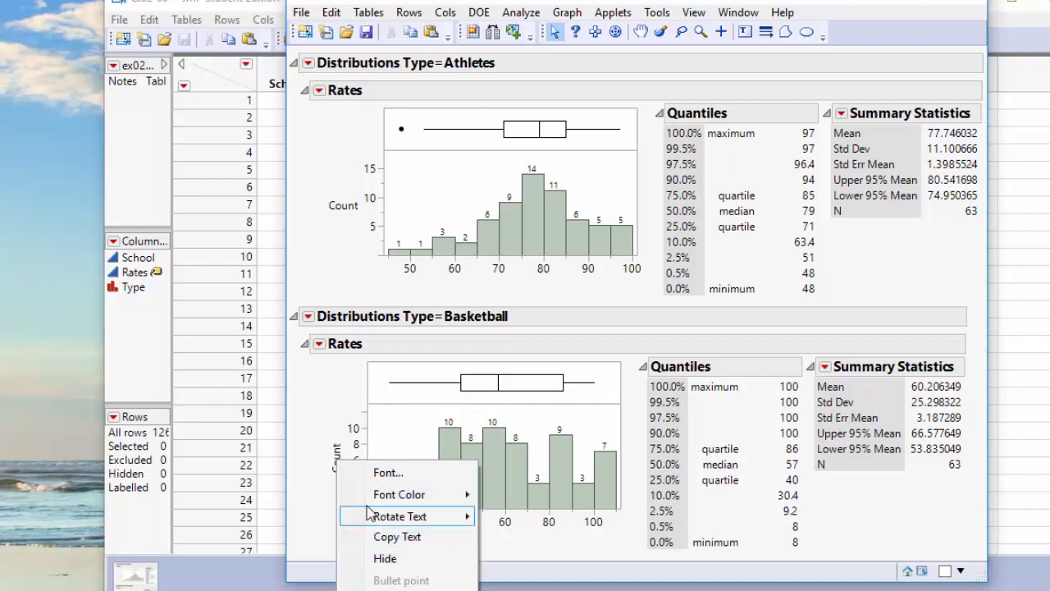
mouse_move(443, 517)
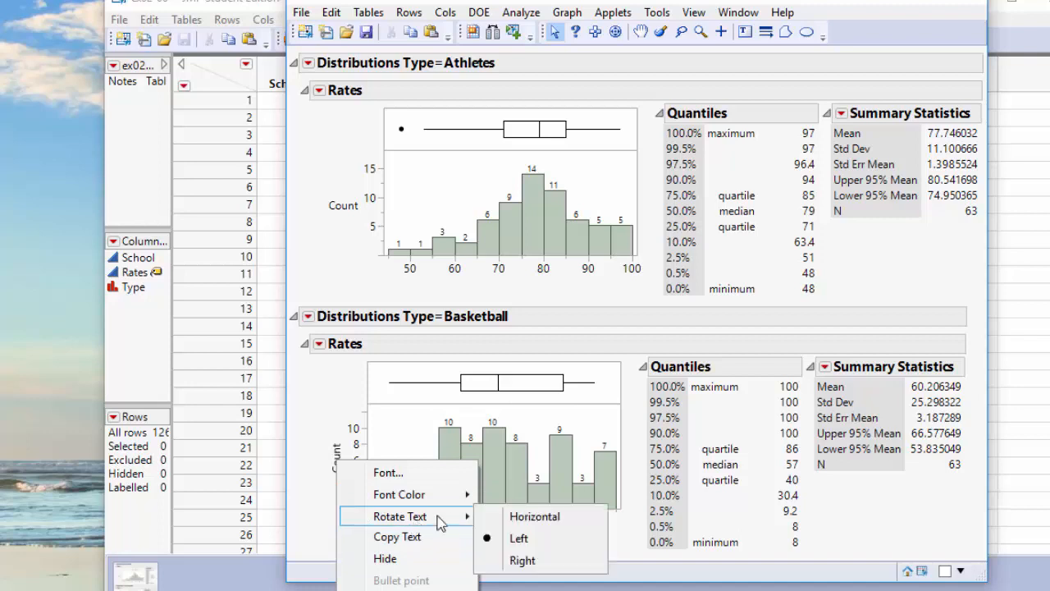
left_click(525, 511)
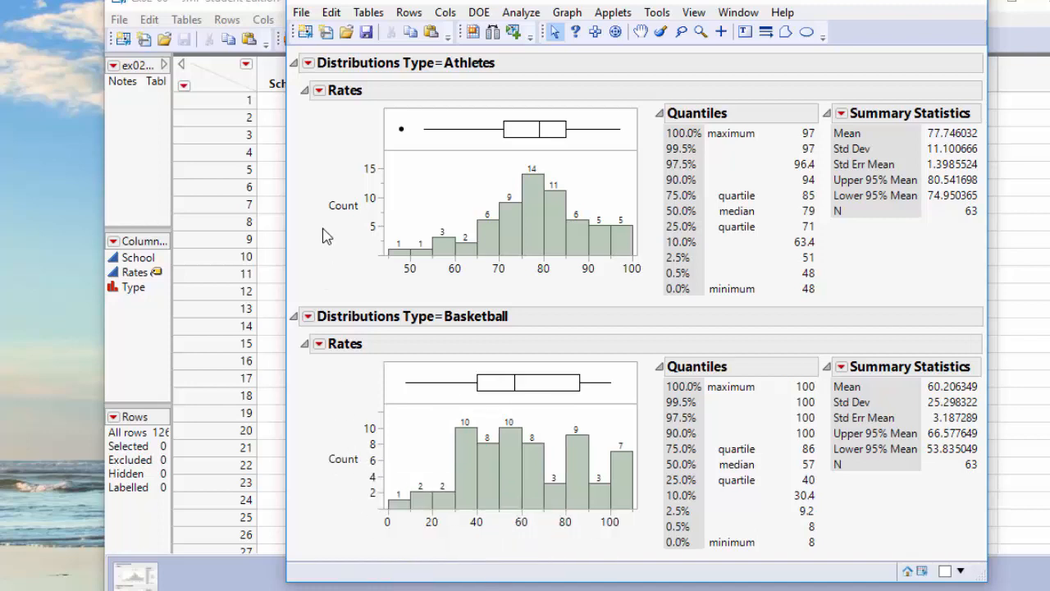
Change the Athletes histogram's Count axis label text to Frequency through its properties
right_click(345, 211)
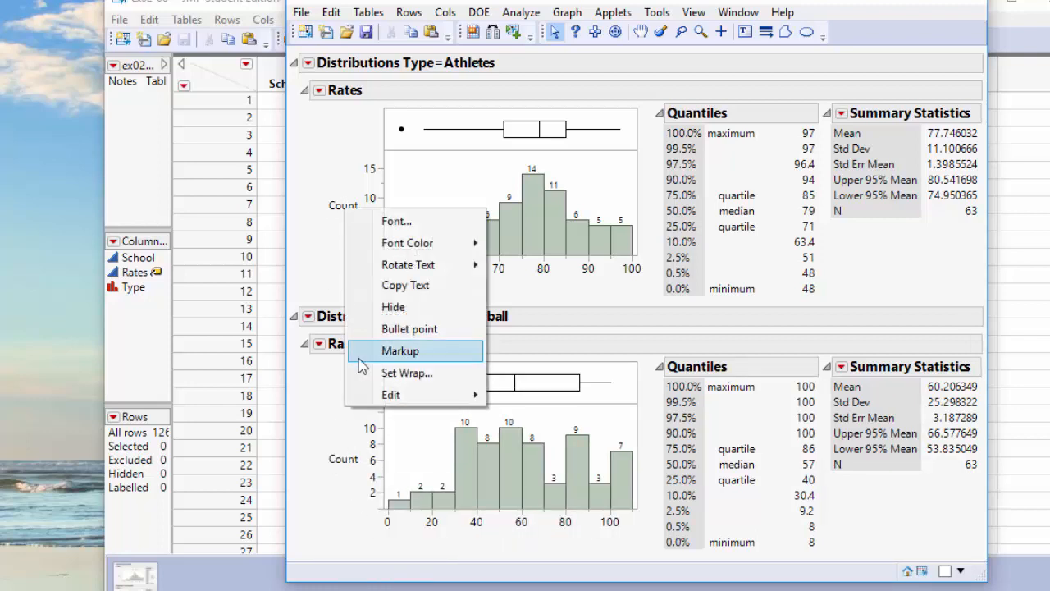
mouse_move(394, 397)
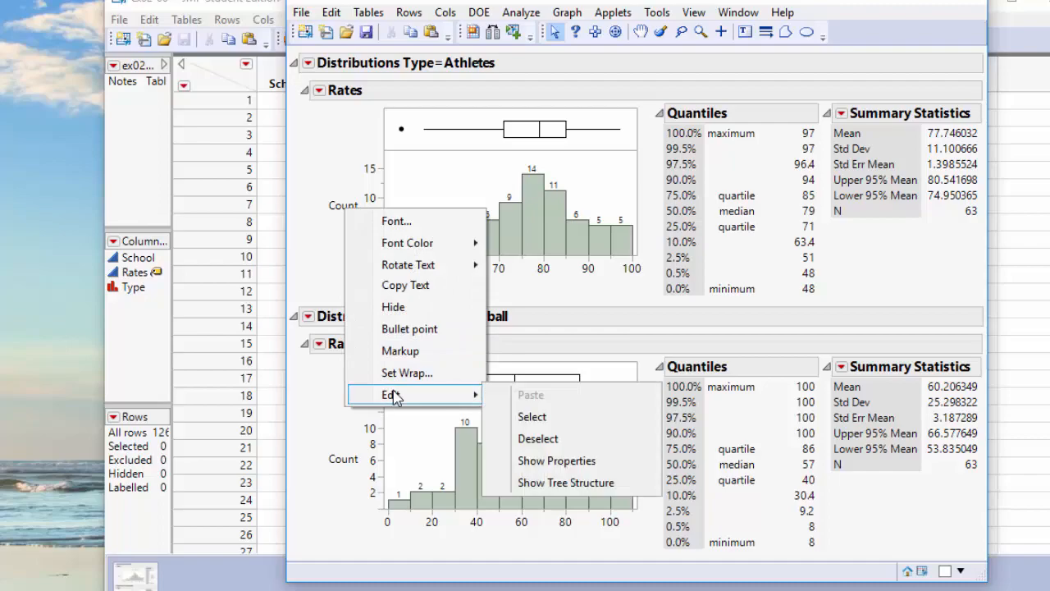
left_click(537, 461)
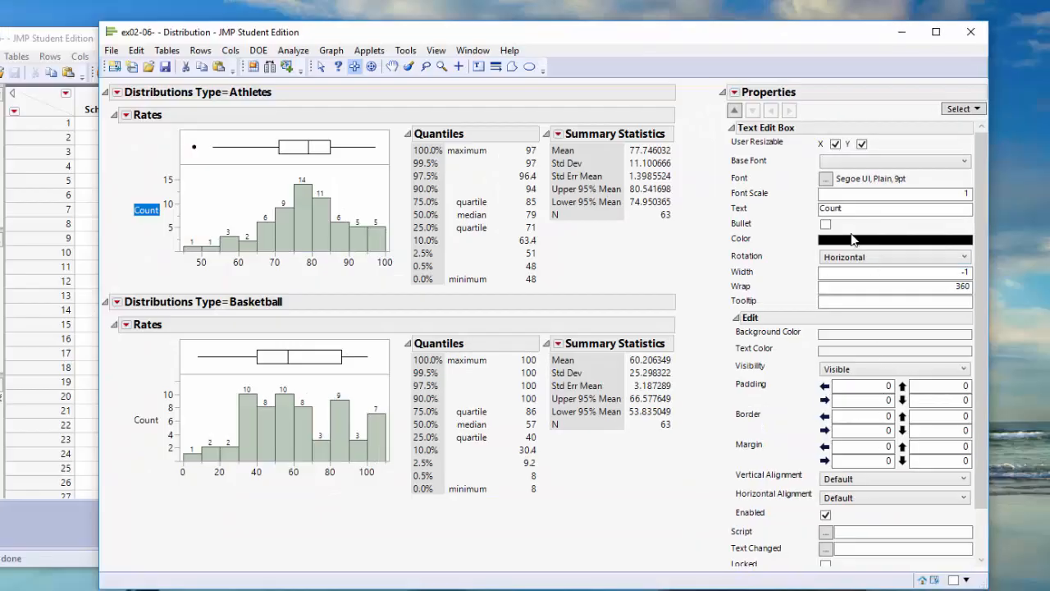
double_click(841, 210)
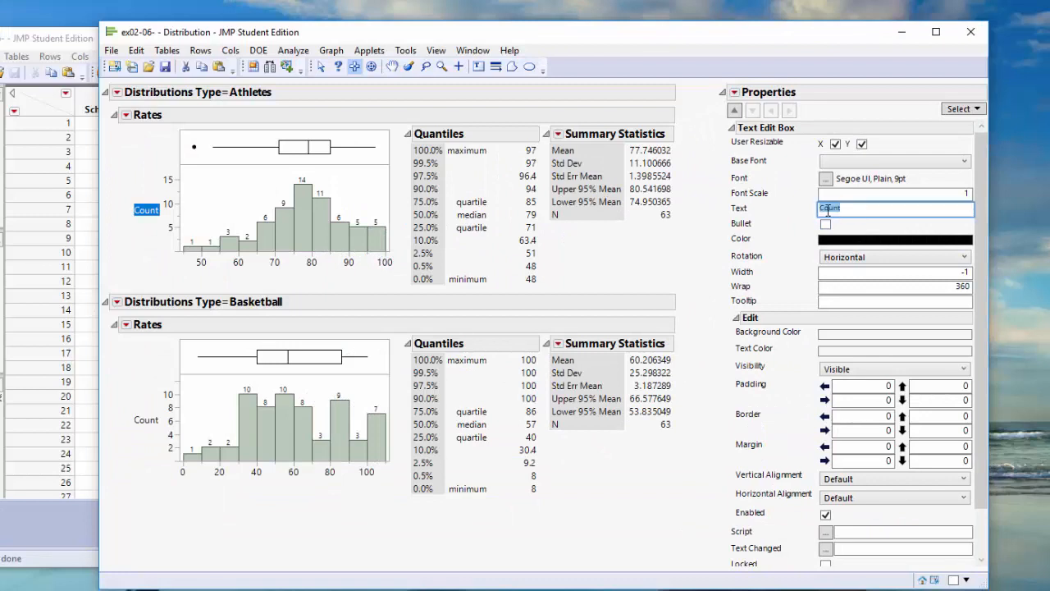
type("Frequency")
key("Return")
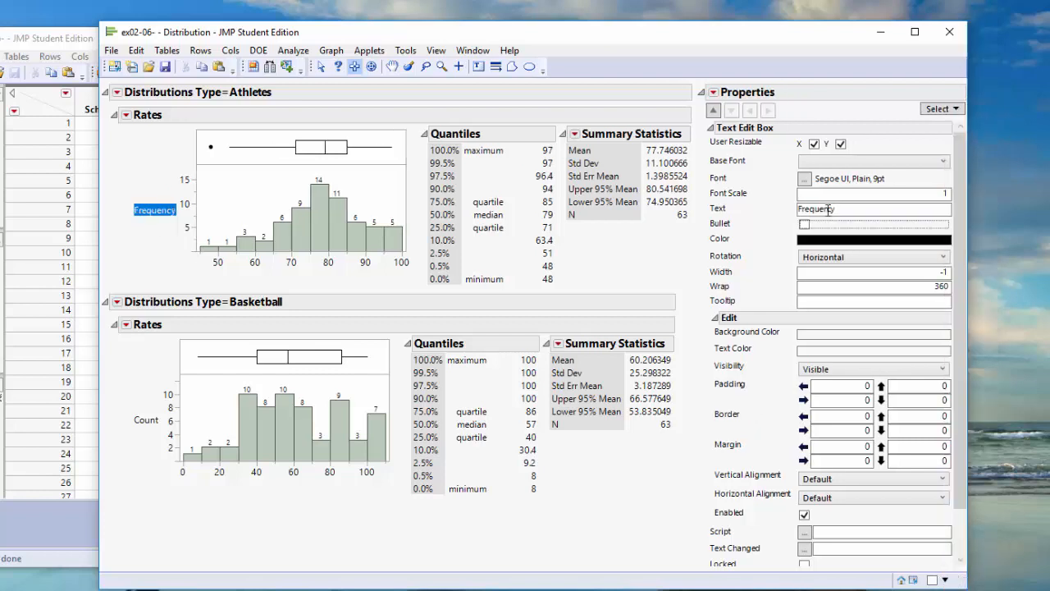
Change the Basketball histogram's Count axis label text to Frequency, leaving nothing selected in the report
right_click(145, 422)
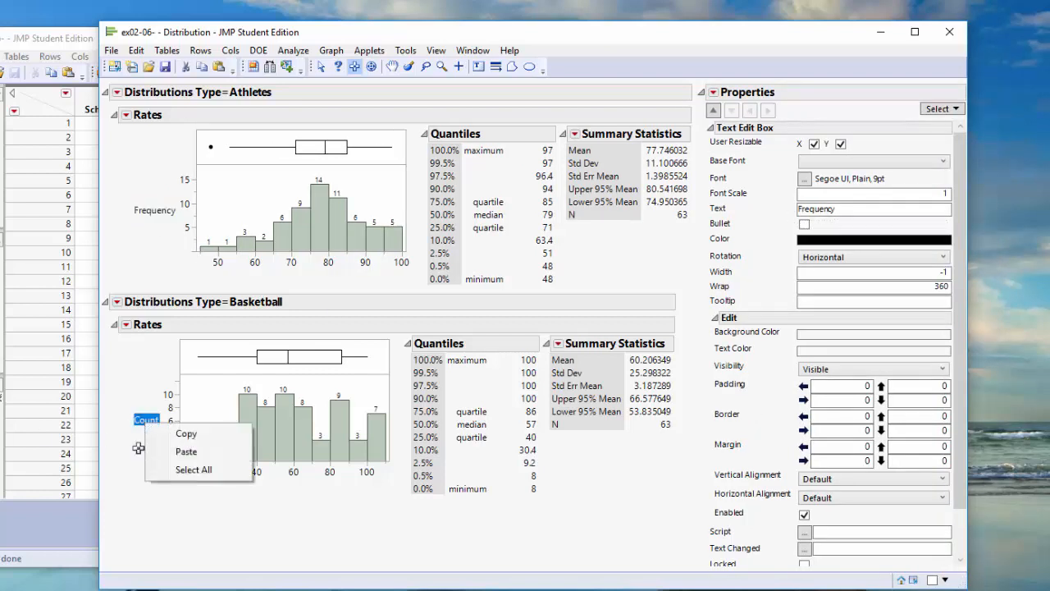
left_click(138, 448)
left_click(144, 424)
left_click(143, 423)
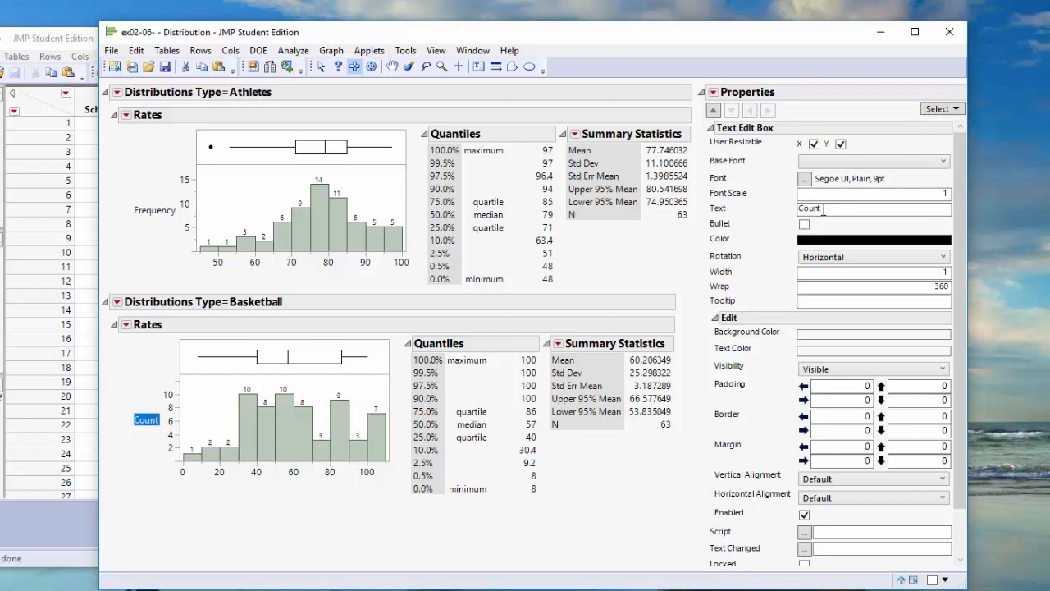
left_click_drag(824, 210, 795, 208)
type("F")
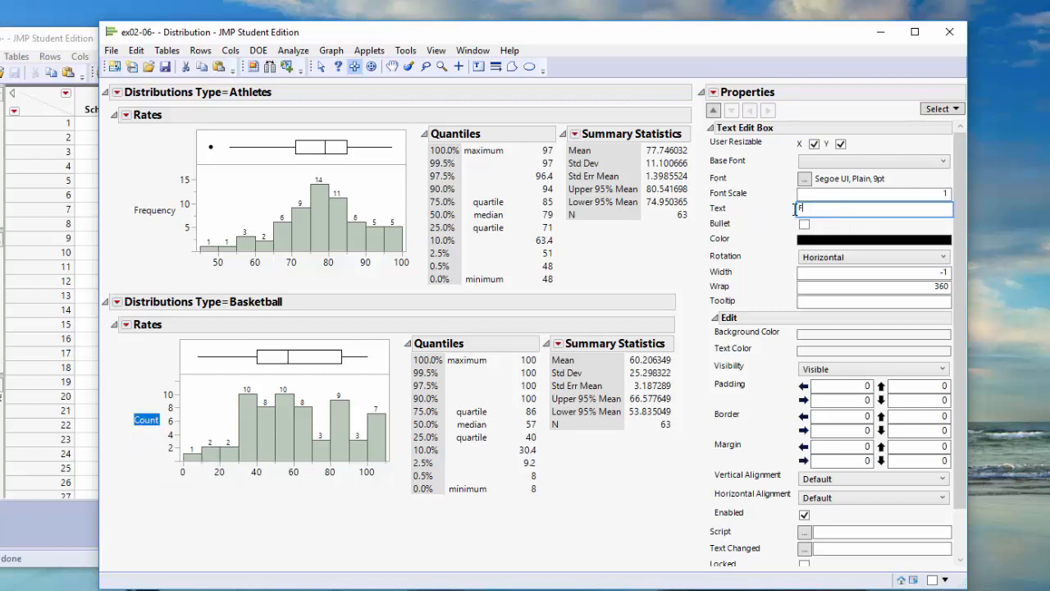
type("requency")
key("Return")
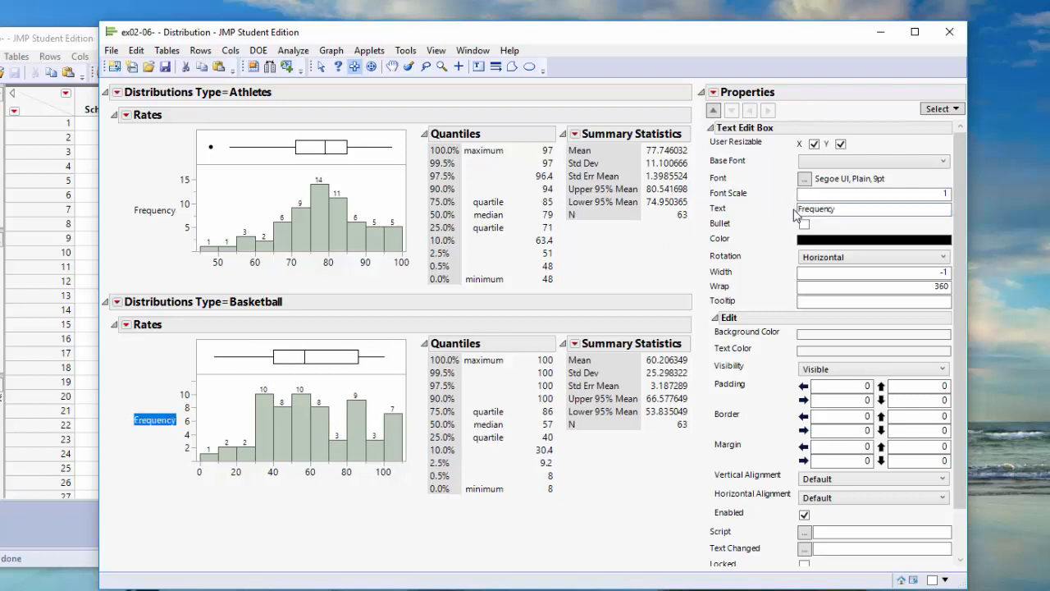
left_click(232, 486)
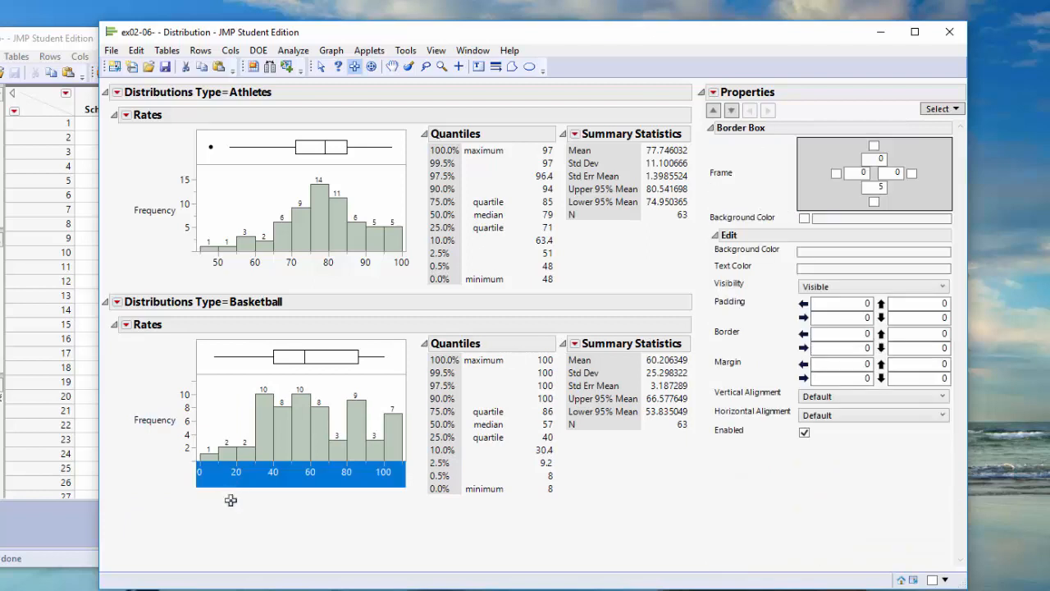
left_click(197, 493)
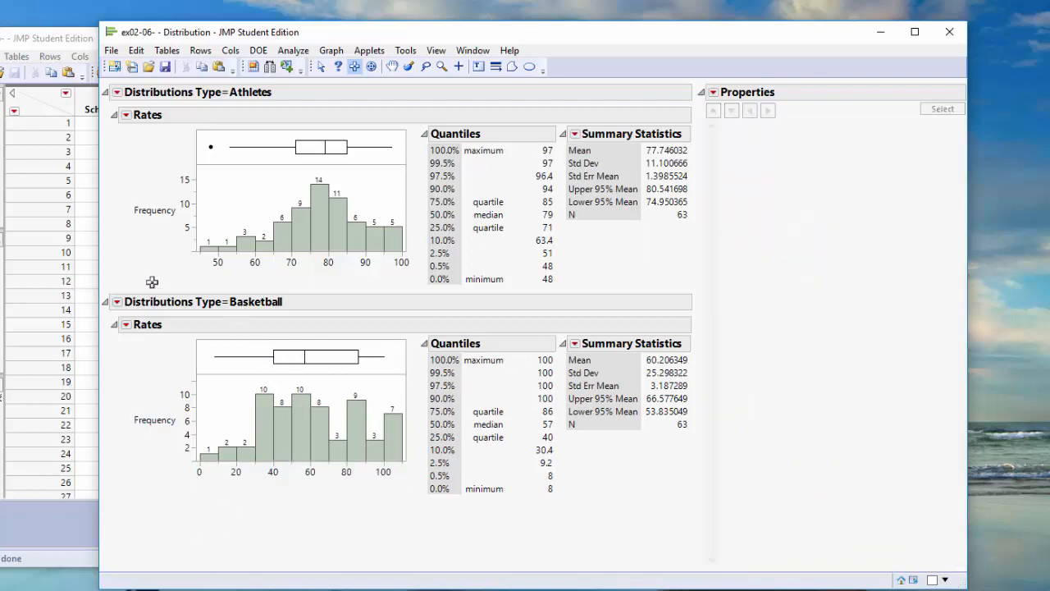
Remove the outlier box plots from both the Athletes and Basketball Rates distributions
left_click(126, 117)
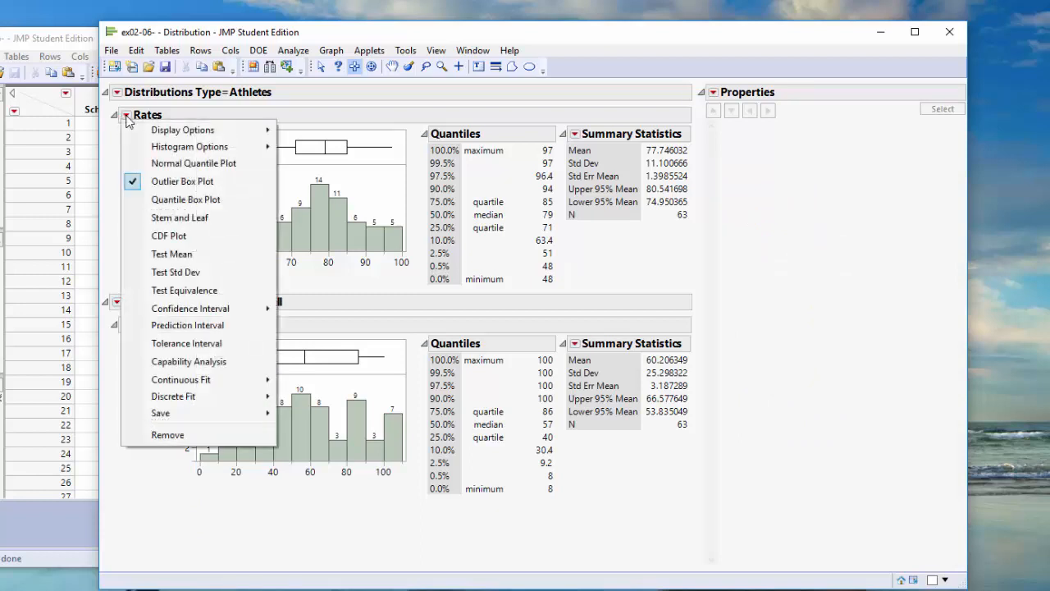
left_click(131, 183)
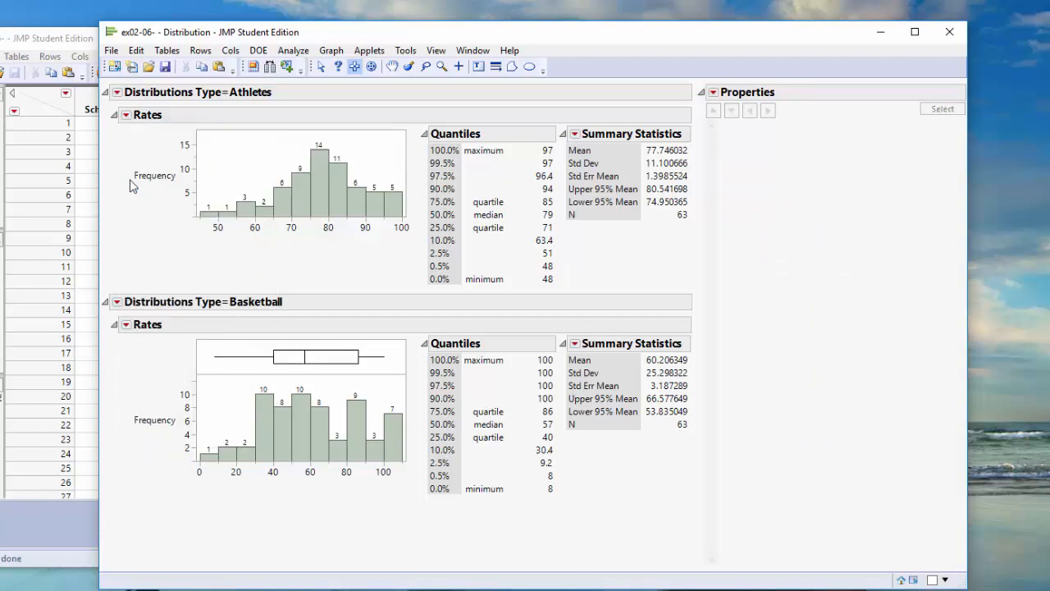
left_click(126, 326)
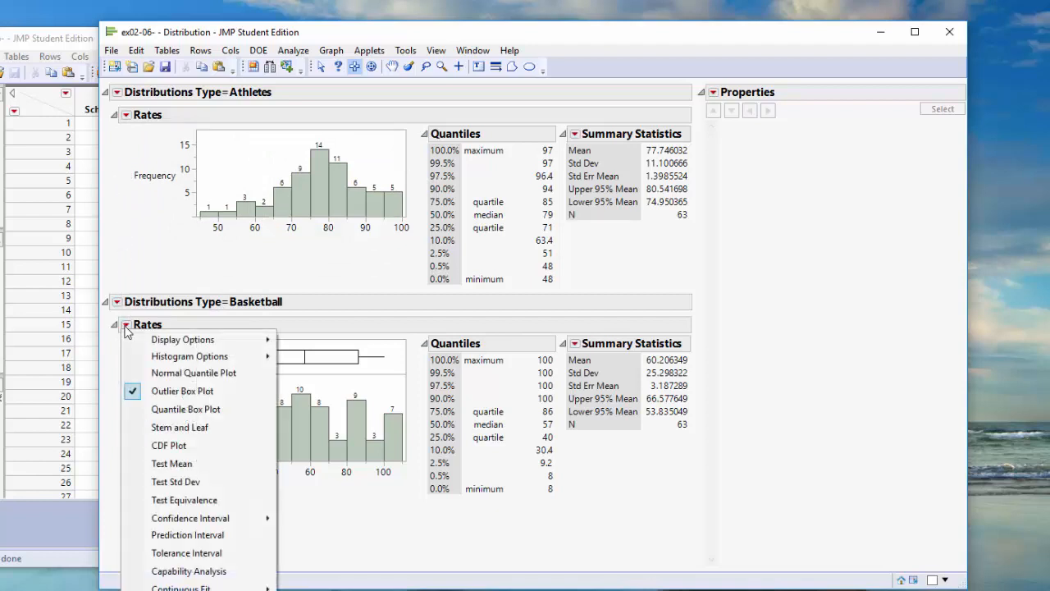
left_click(133, 394)
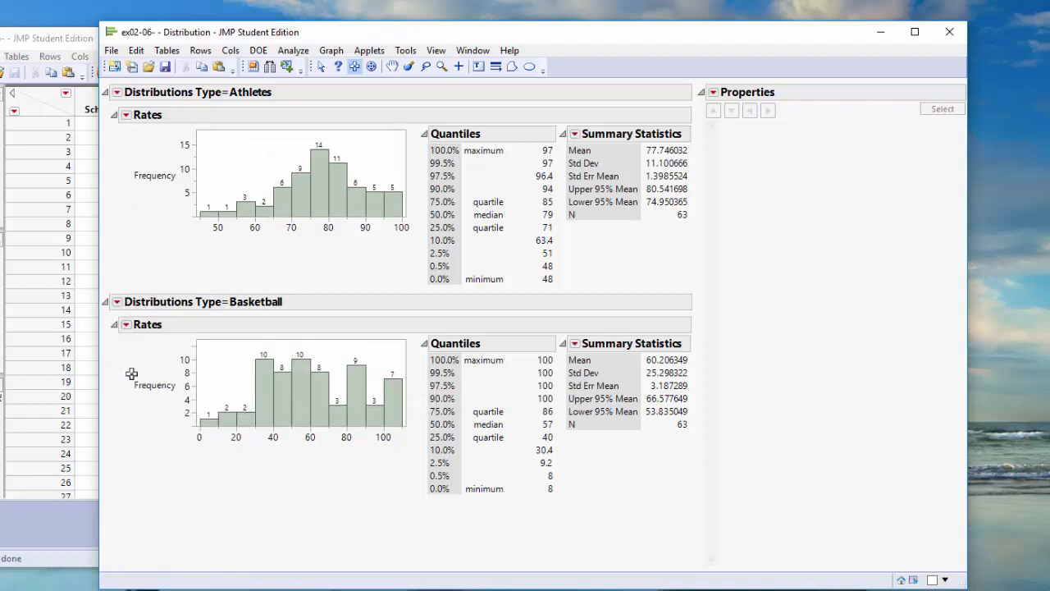